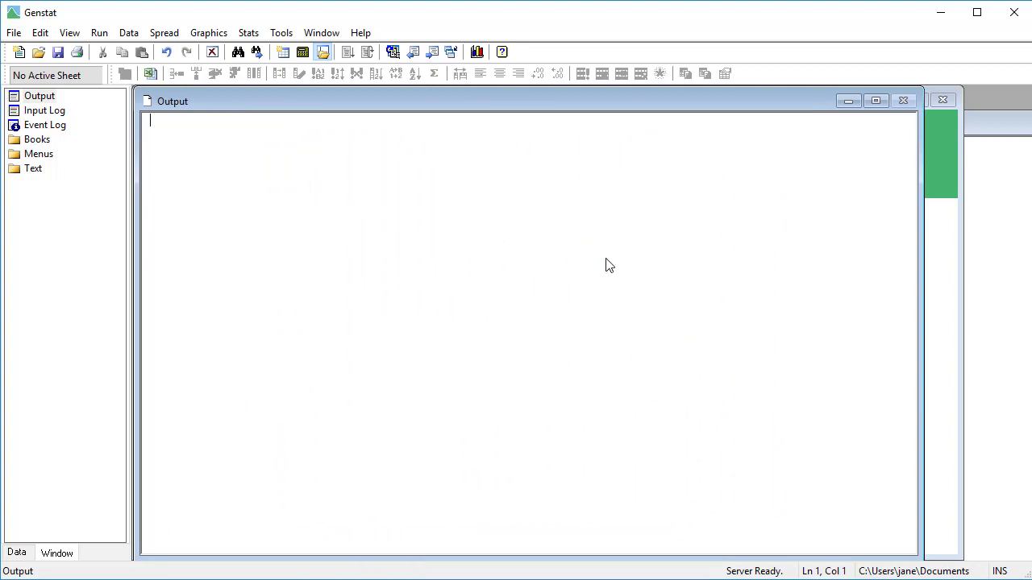
- Choose the KRIG-1.dat example file for ASCII data import
click(135, 36)
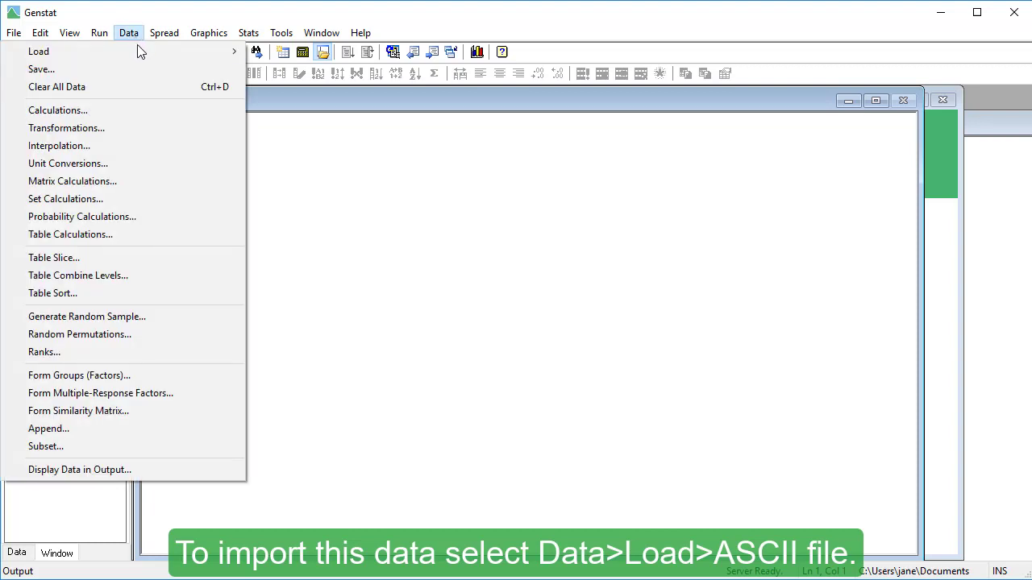
mouse_move(138, 47)
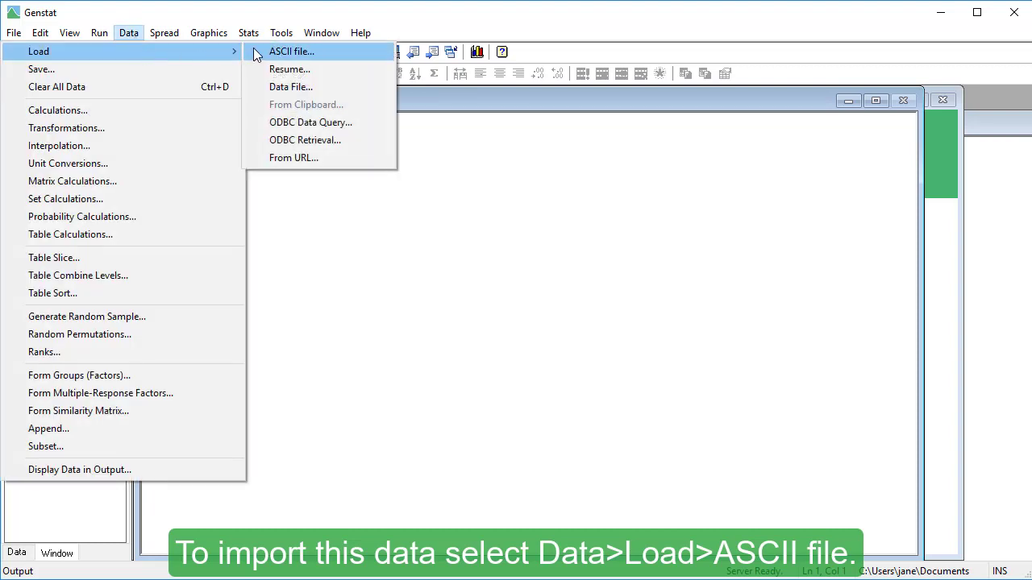
click(274, 51)
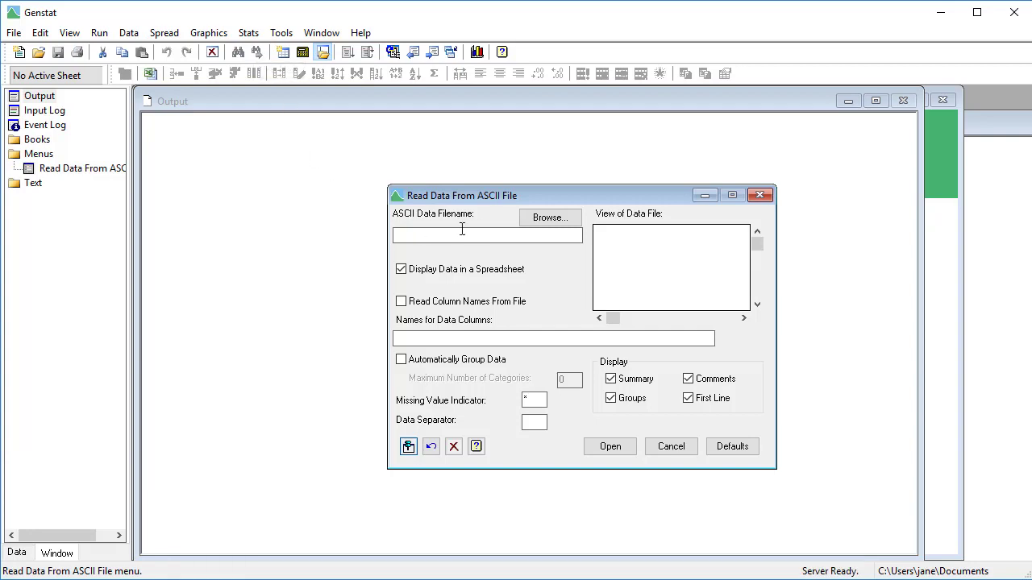
click(535, 218)
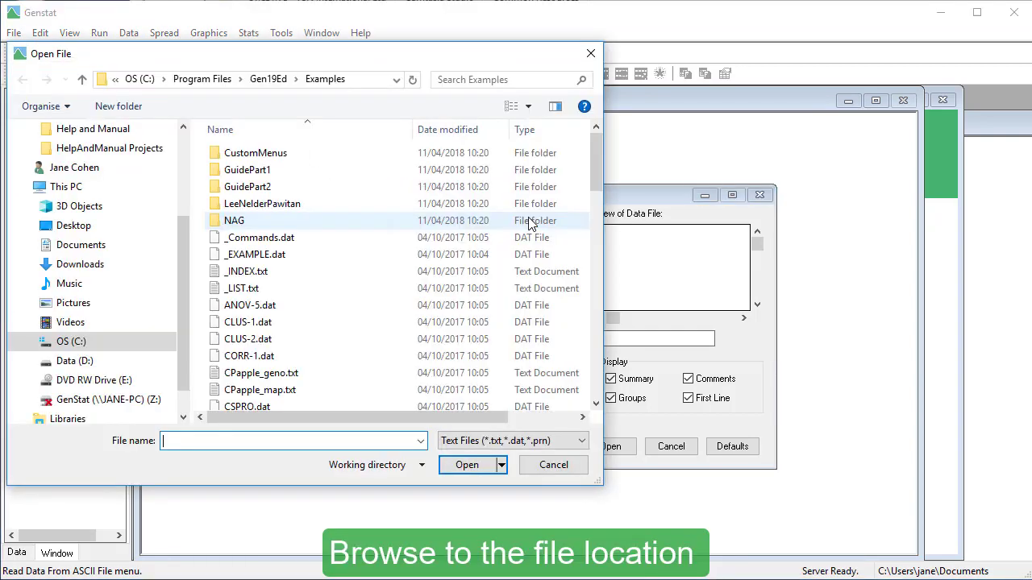
drag(596, 174, 641, 306)
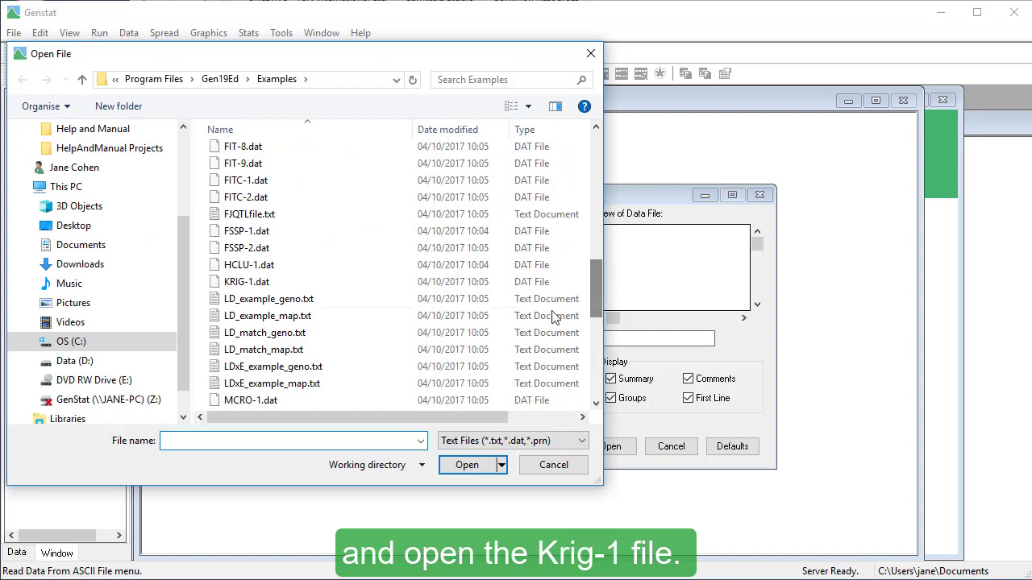
click(305, 283)
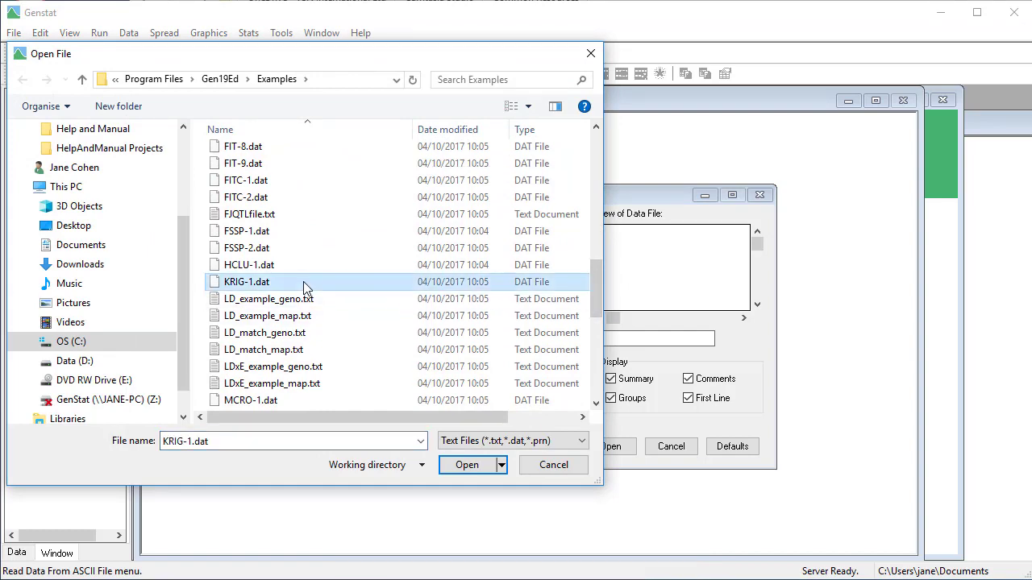
click(469, 465)
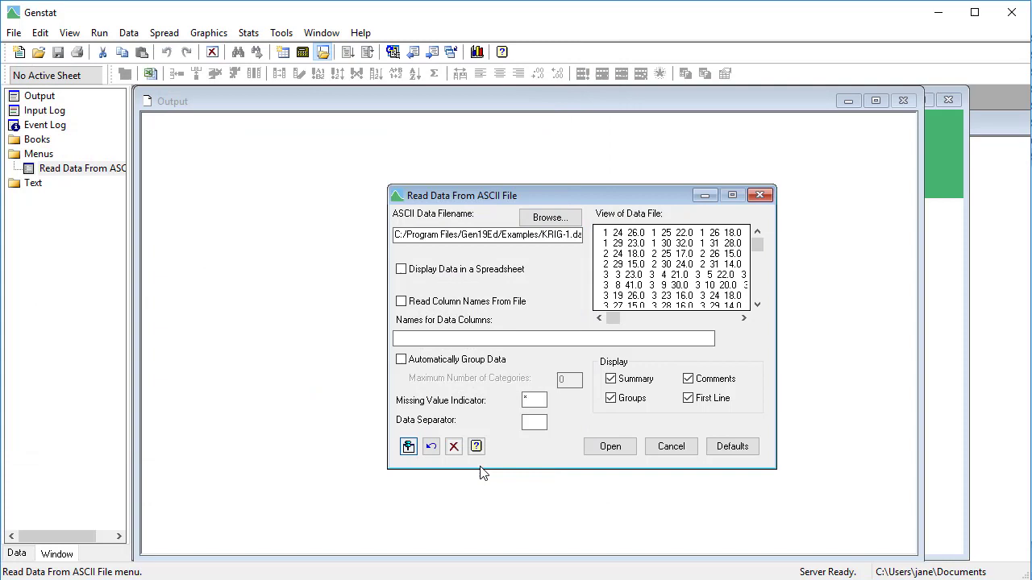
- Show the data in a spreadsheet, name the columns East, North and K, and import
click(412, 278)
click(416, 338)
text(E)
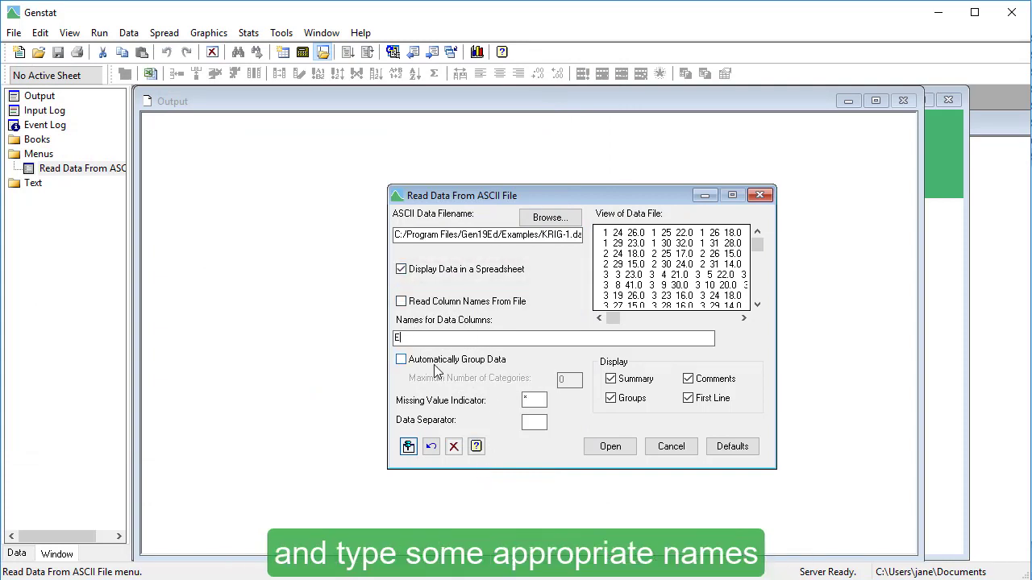
text(ast, North, K)
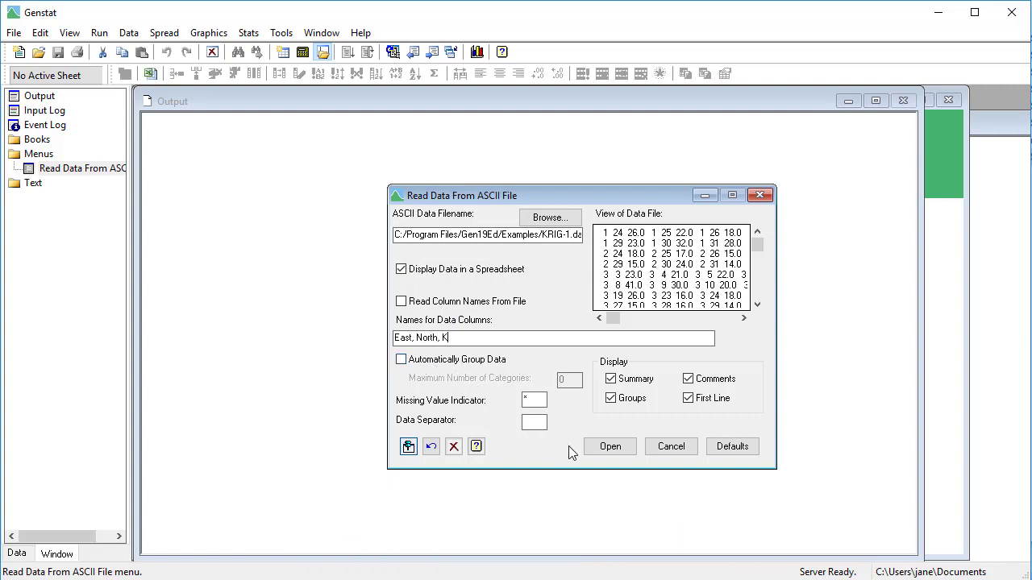
click(594, 452)
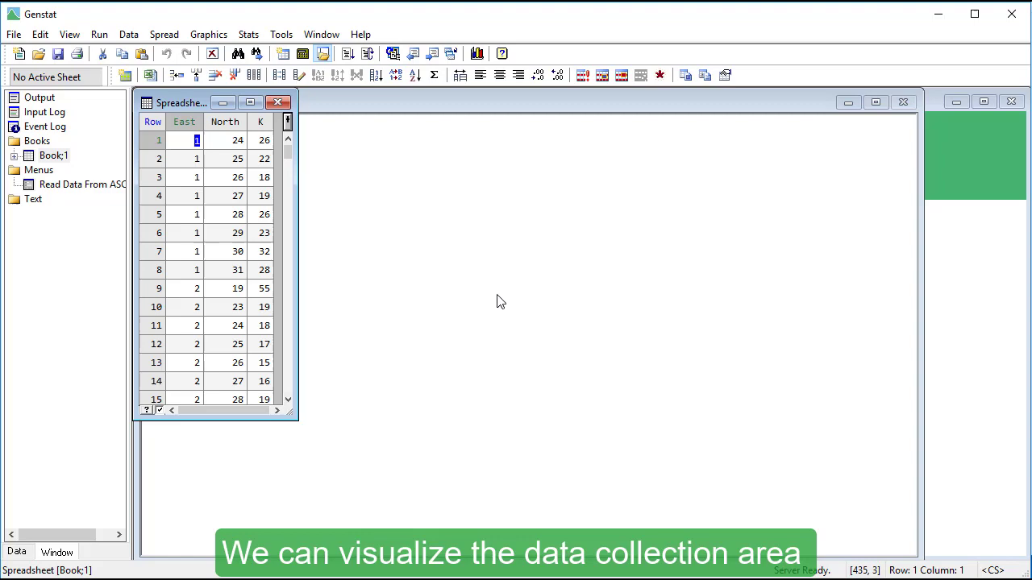
- Start a 2D scatter plot with North as the Y variate and East as X
click(212, 36)
click(209, 95)
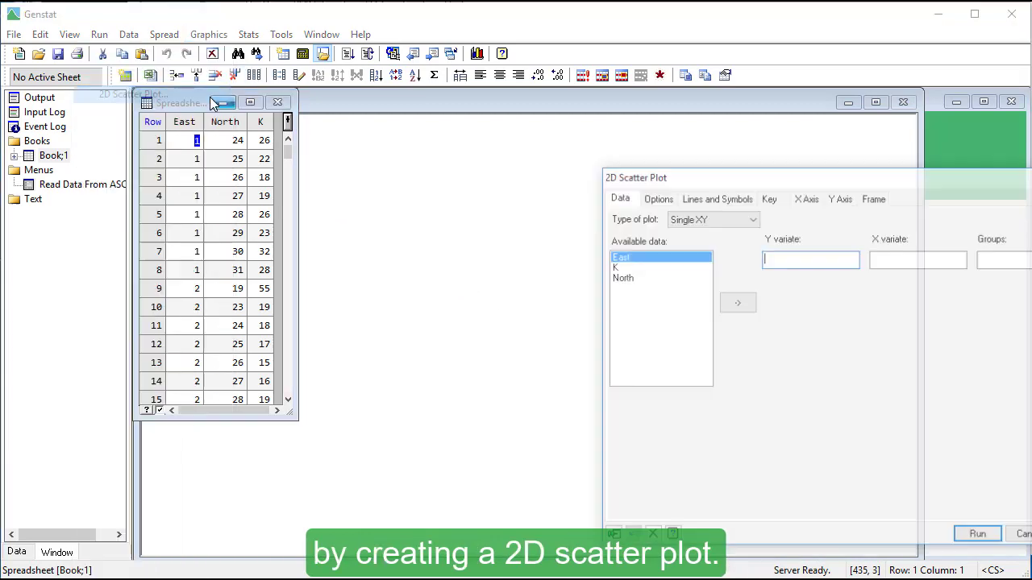
drag(686, 182, 486, 150)
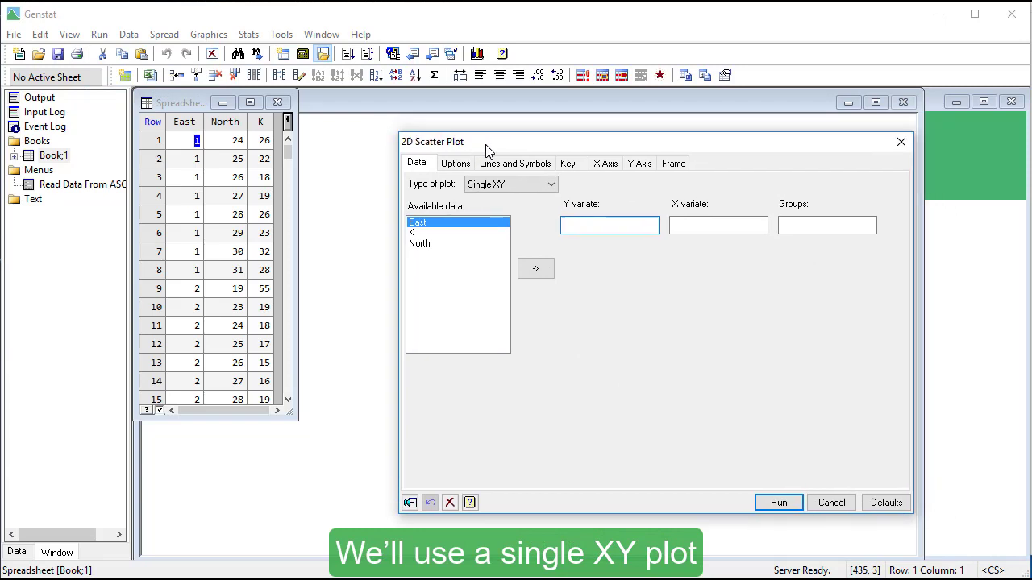
double_click(432, 246)
double_click(452, 226)
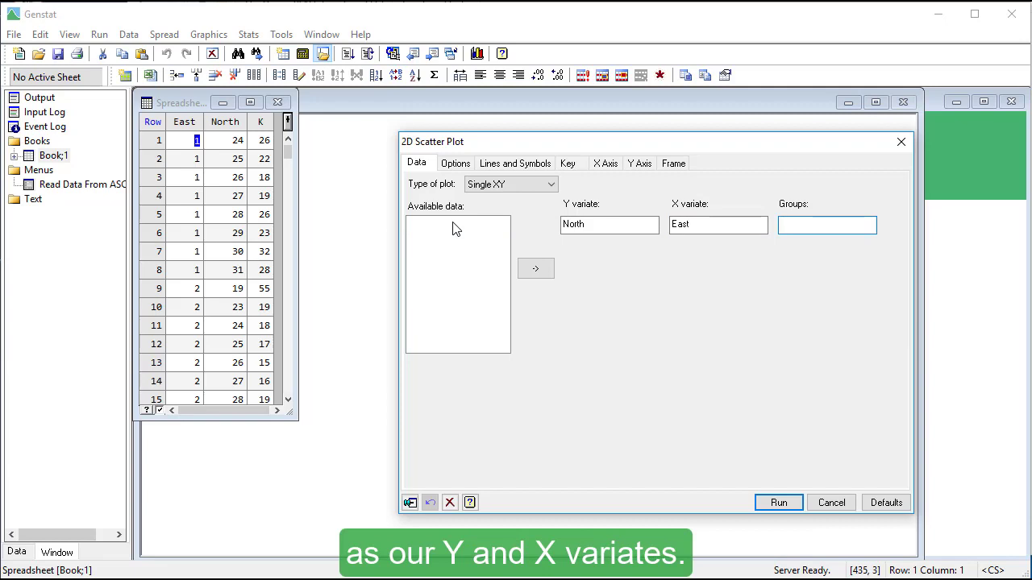
- Use blue circle symbols for the plotted points
click(524, 172)
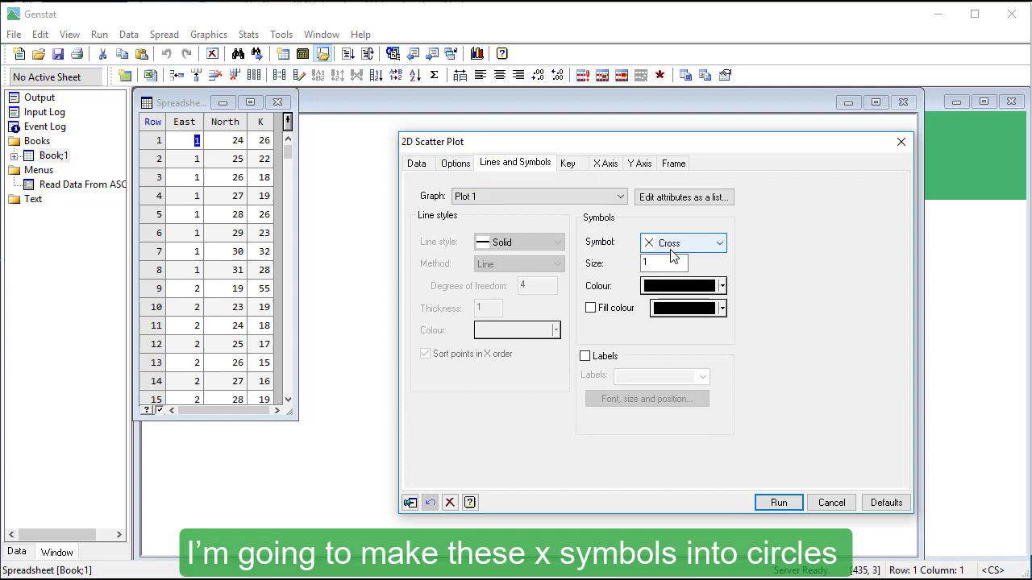
click(674, 255)
click(669, 277)
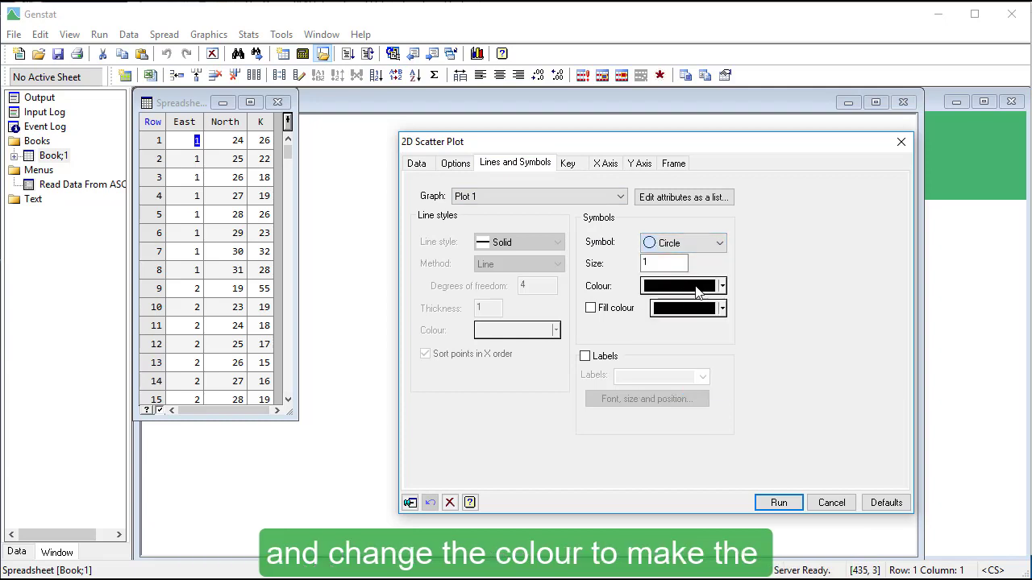
click(698, 292)
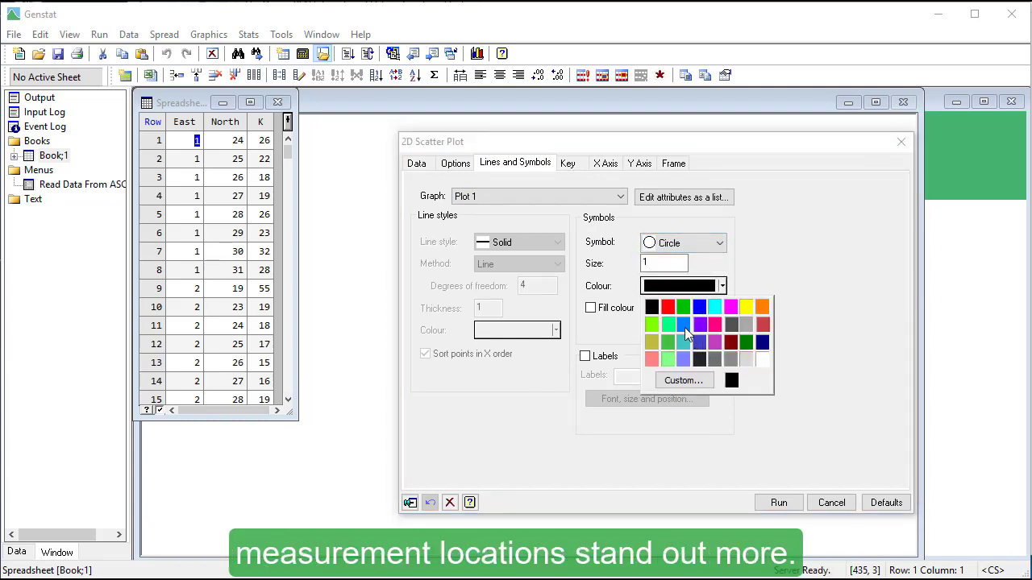
click(685, 327)
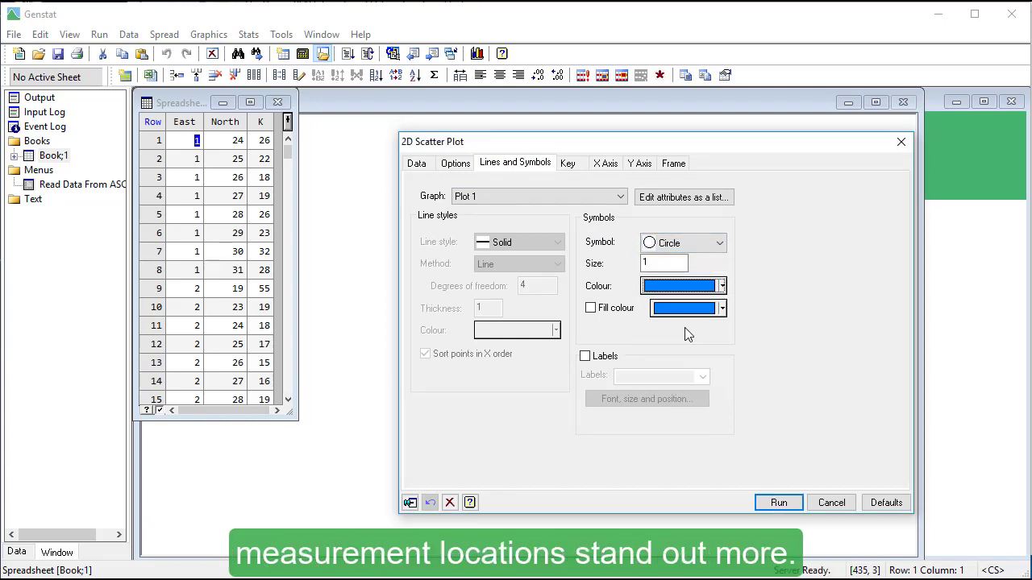
- Run the plot to display the North-versus-East sampling locations as blue circles
click(771, 503)
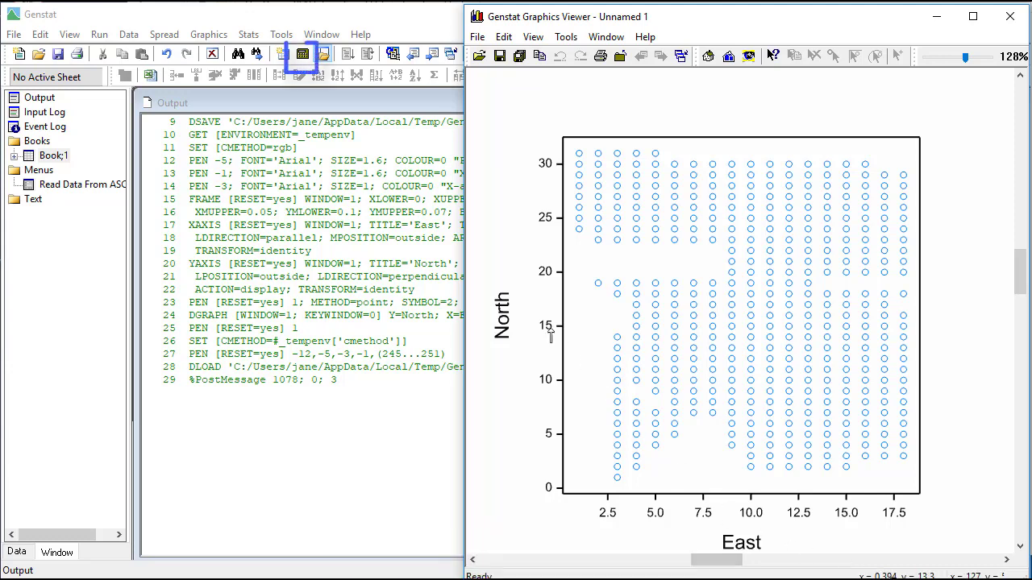
- Compute Log10(K), name the result and display it in [Book;1]Sheet1
click(302, 54)
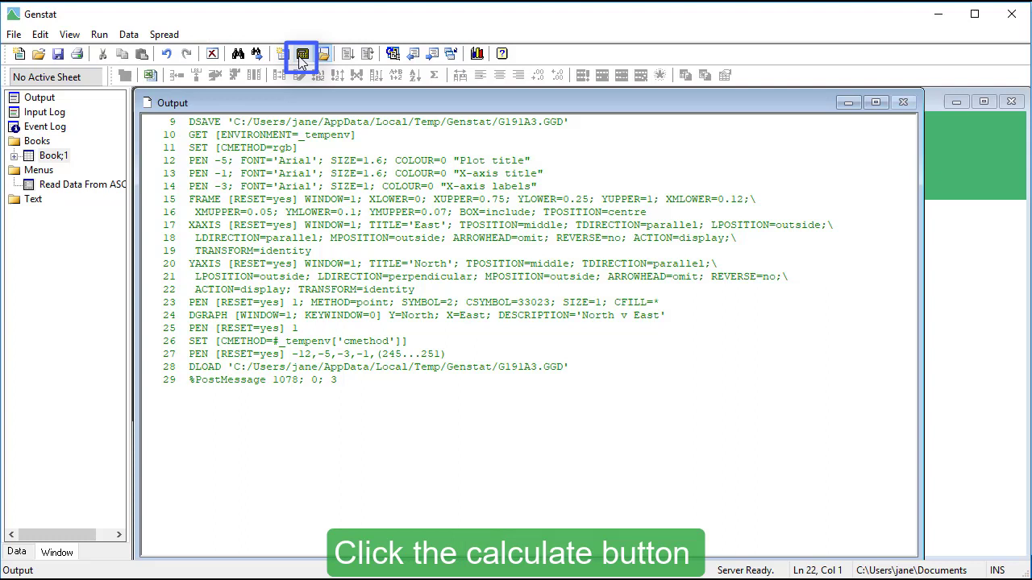
text(Log10)
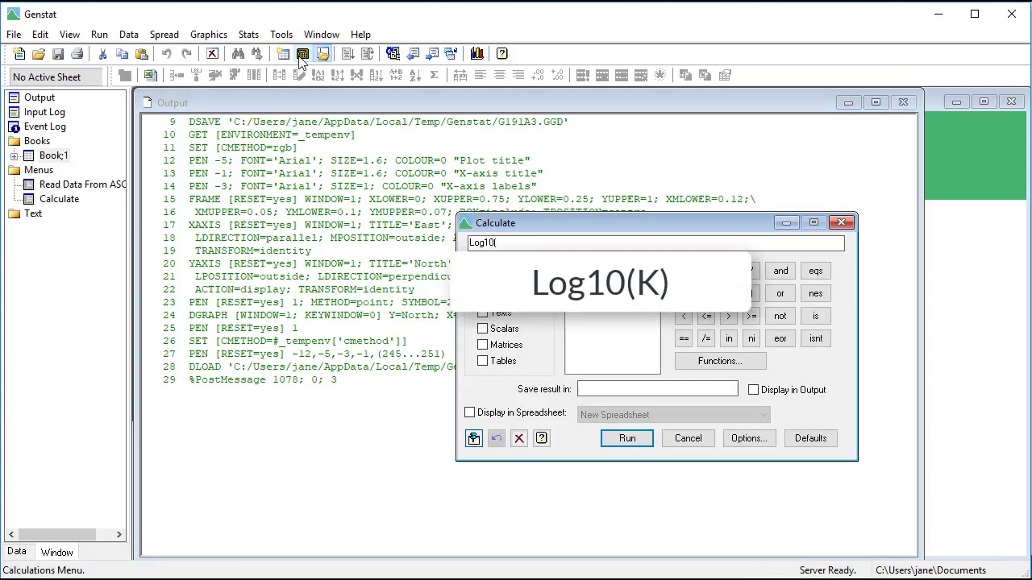
text((K))
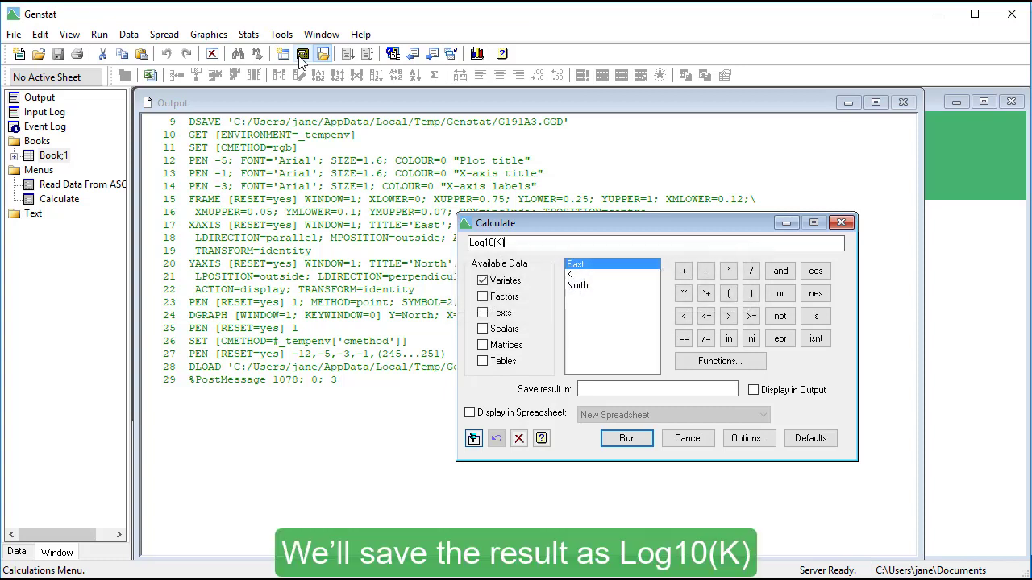
click(470, 413)
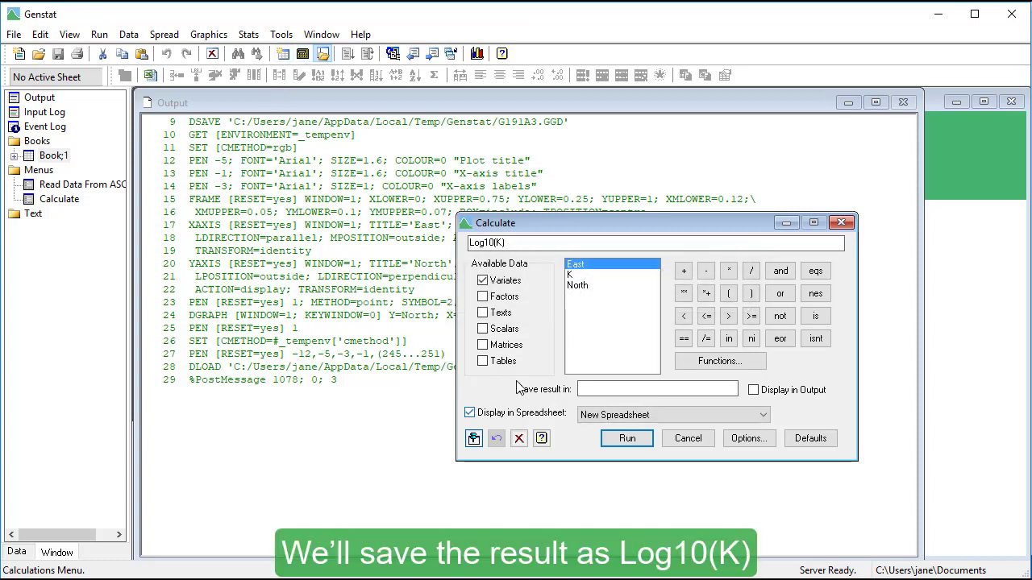
click(600, 389)
text(Log)
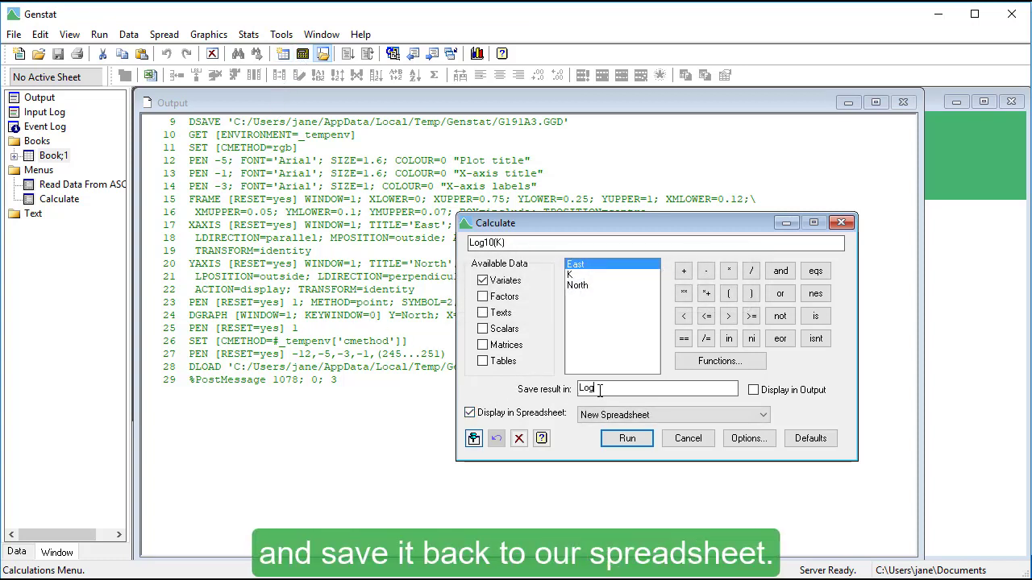
text(10(K))
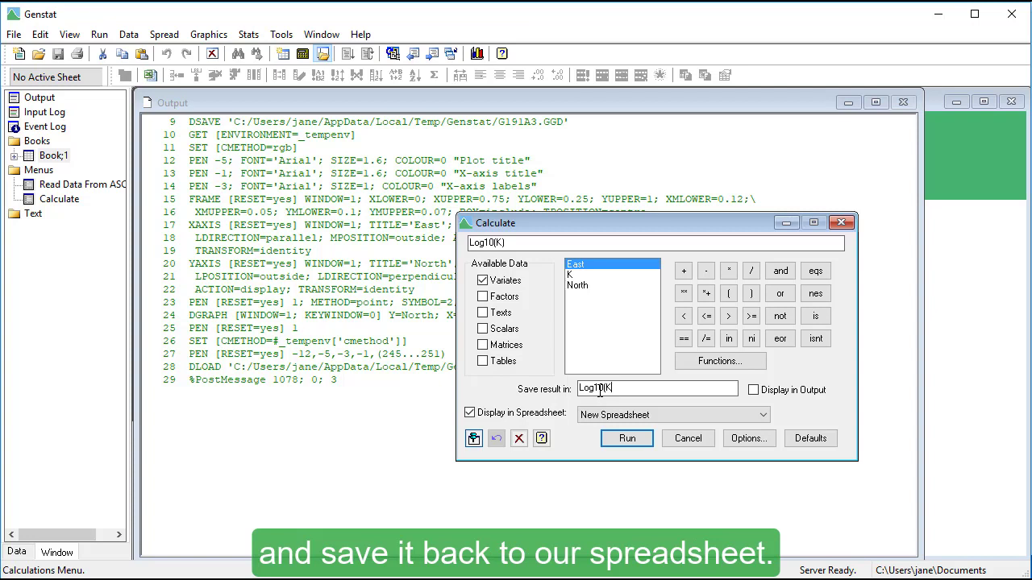
click(670, 414)
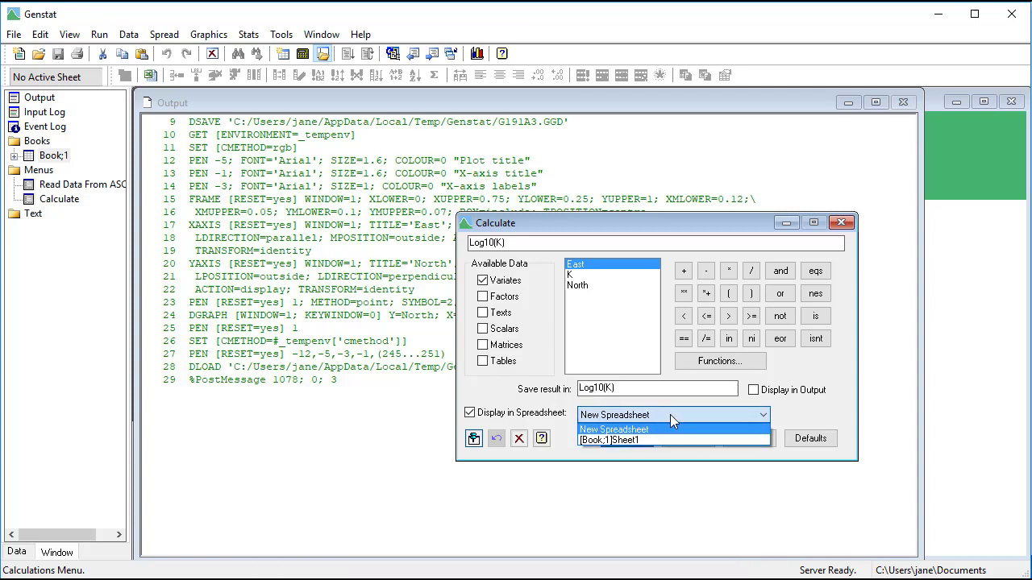
click(663, 441)
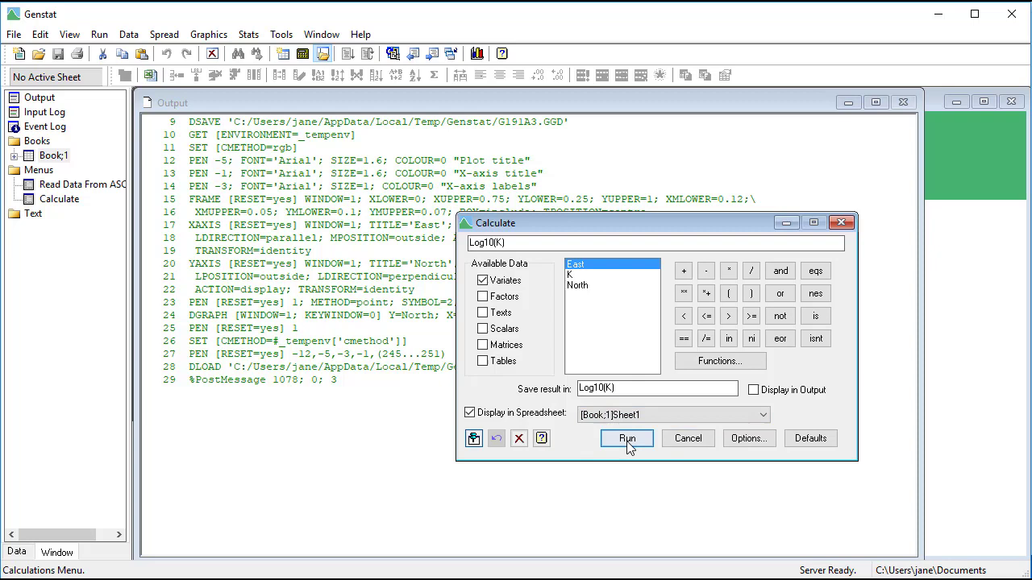
click(628, 440)
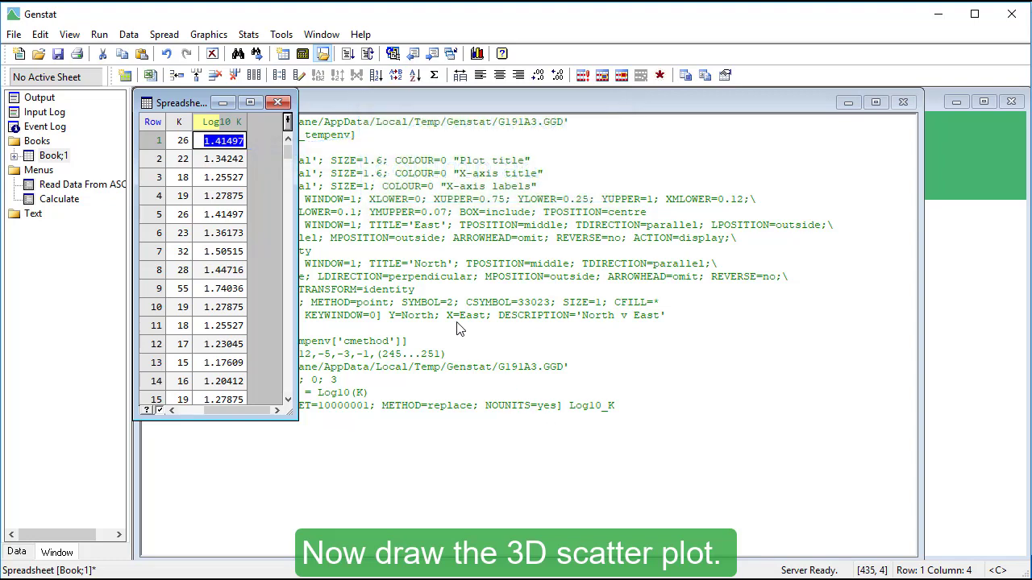
- Start a 3D scatter plot of East, North and Log10_K with red symbols
click(227, 39)
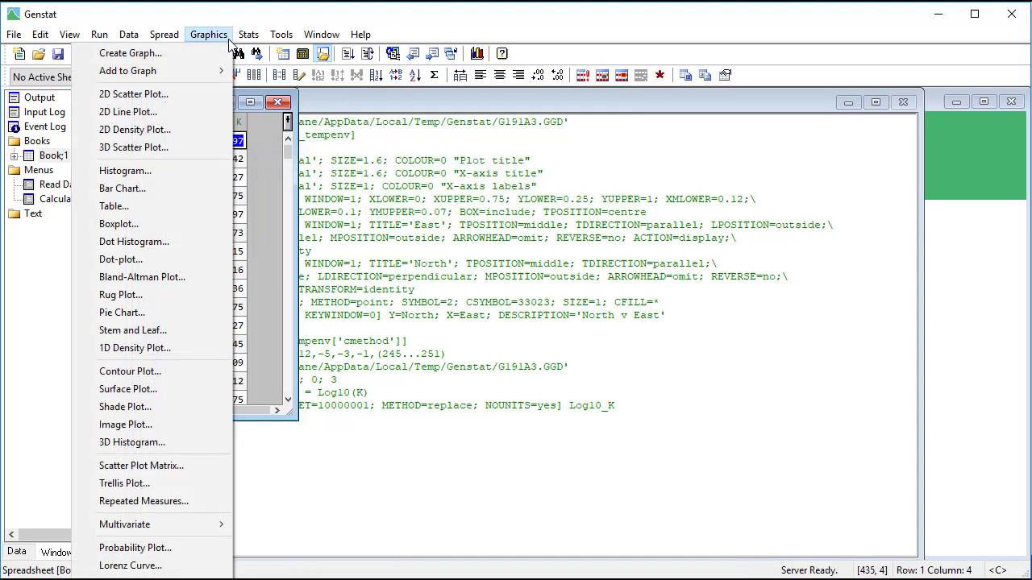
click(185, 148)
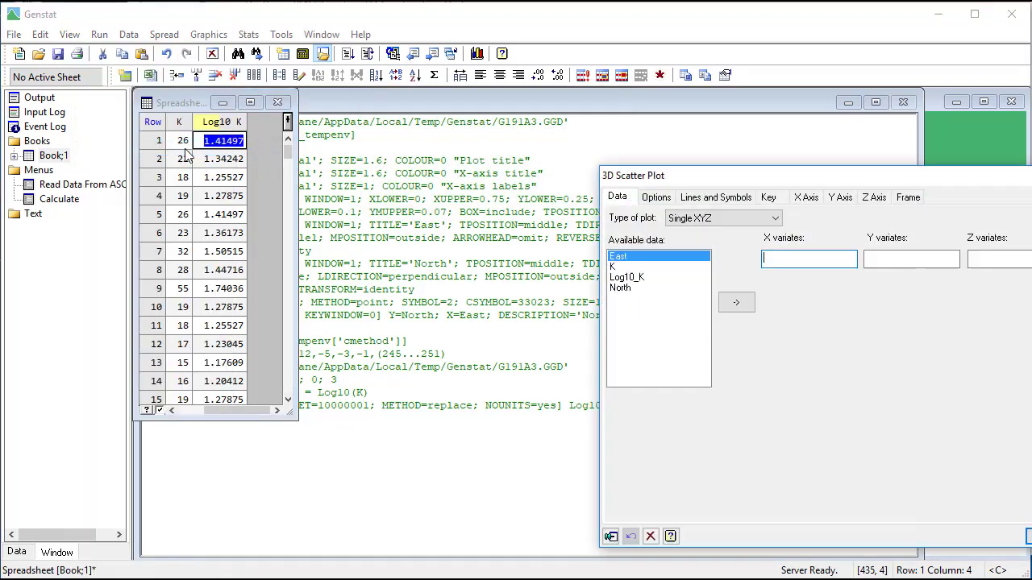
drag(751, 178, 449, 151)
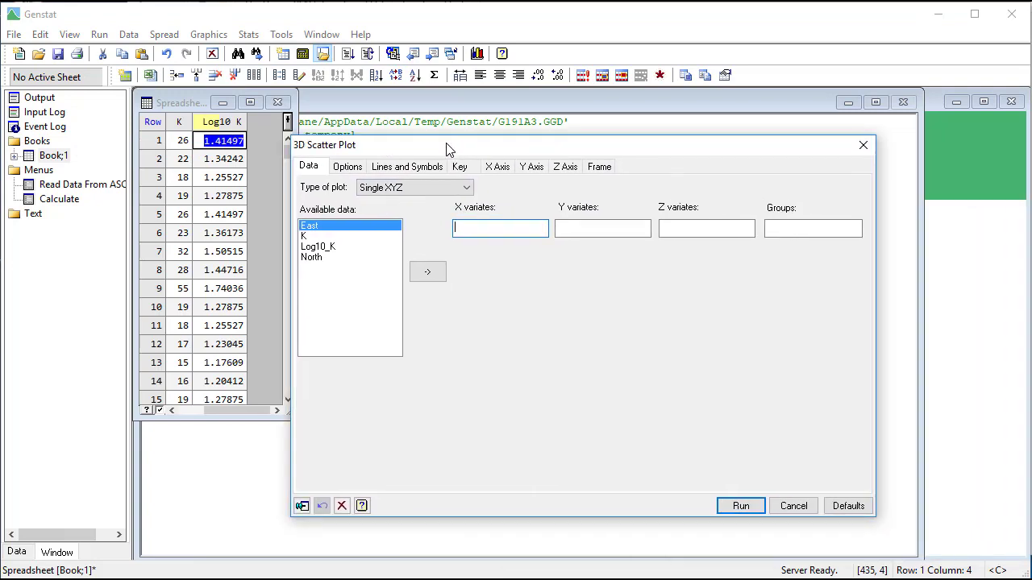
double_click(319, 228)
double_click(322, 258)
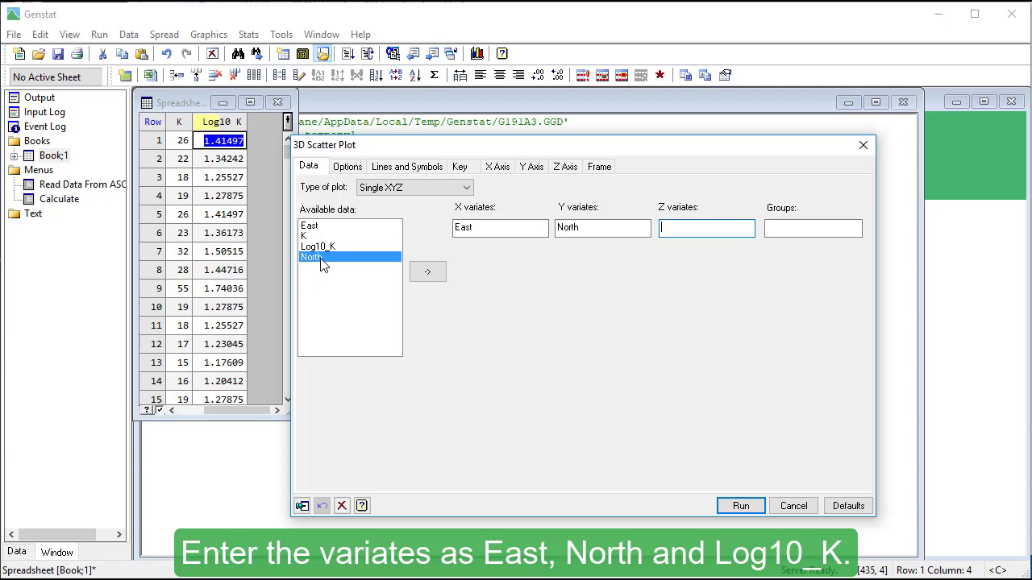
double_click(334, 248)
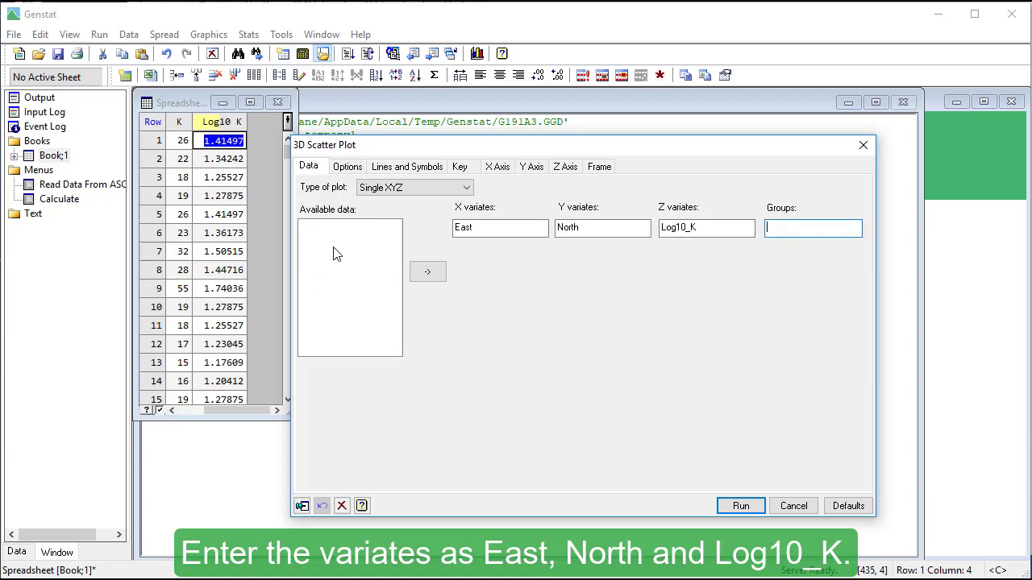
click(381, 169)
click(582, 290)
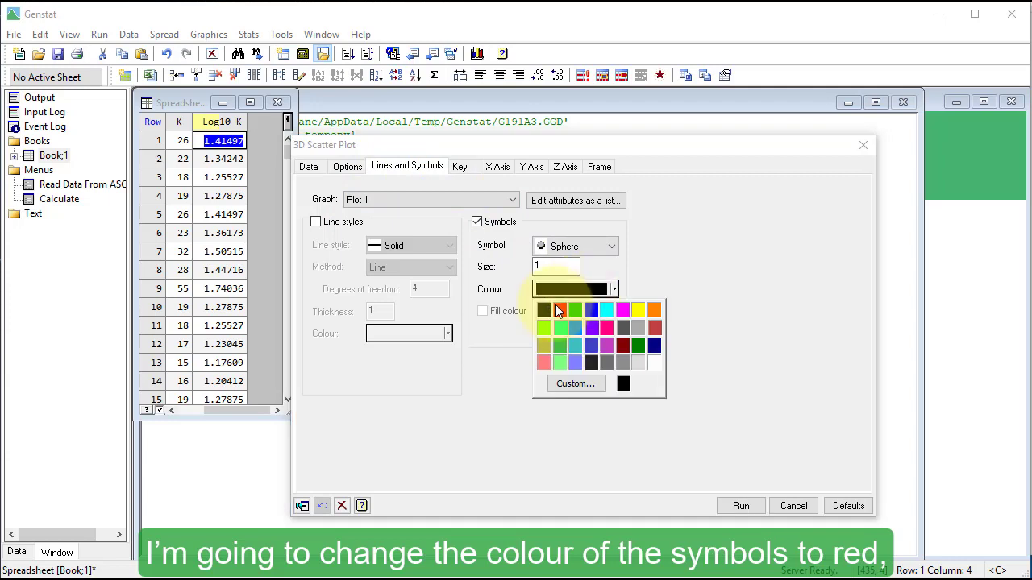
click(555, 303)
- Title the X, Y and Z axes East, North and Log10(K)
click(497, 166)
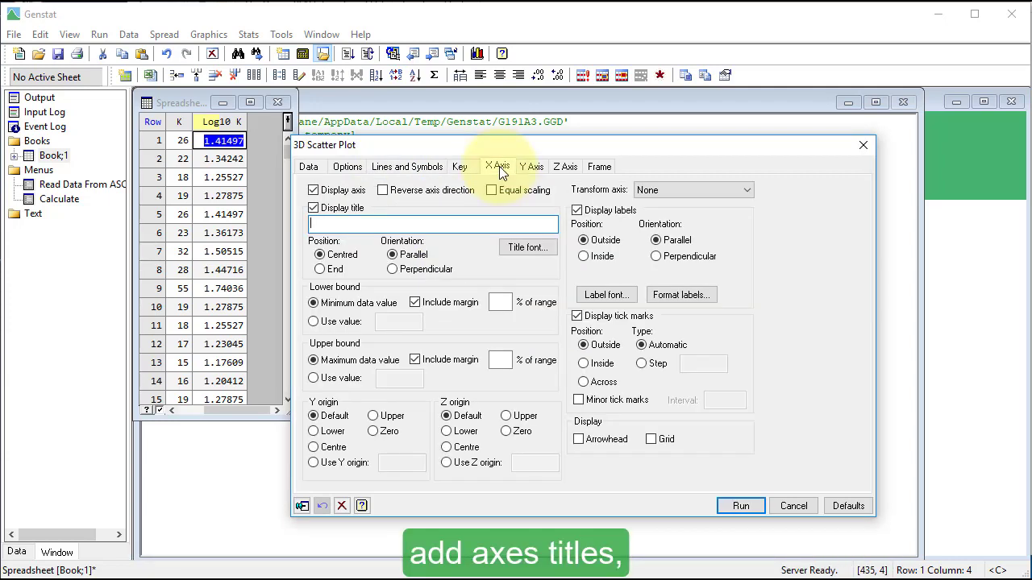
text(East)
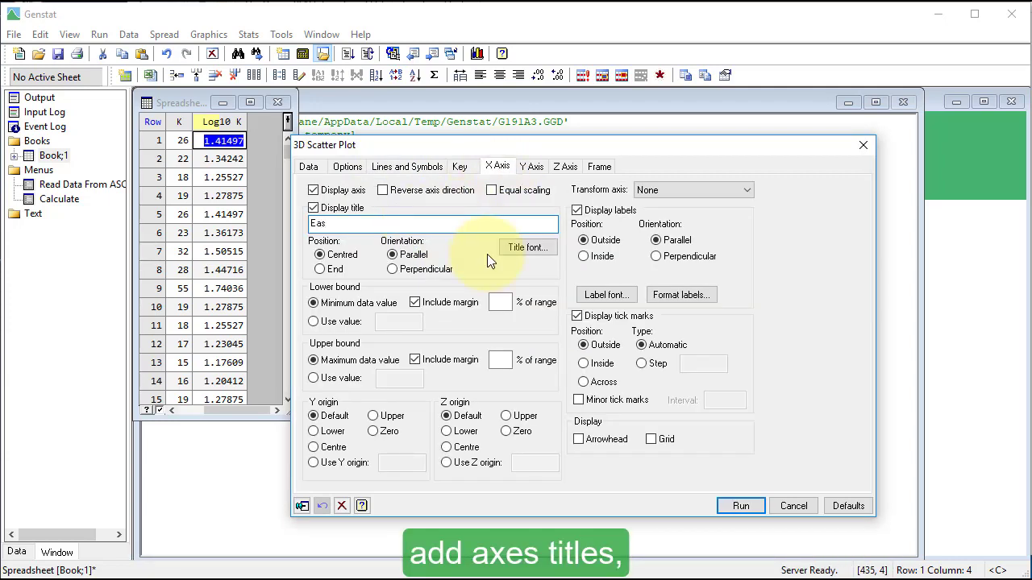
click(532, 167)
text(North)
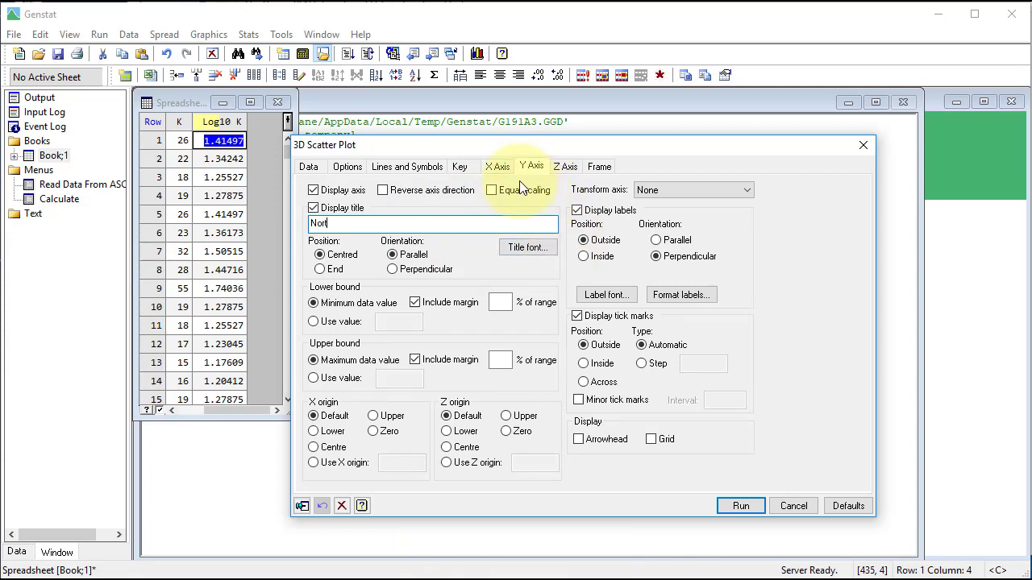
click(568, 167)
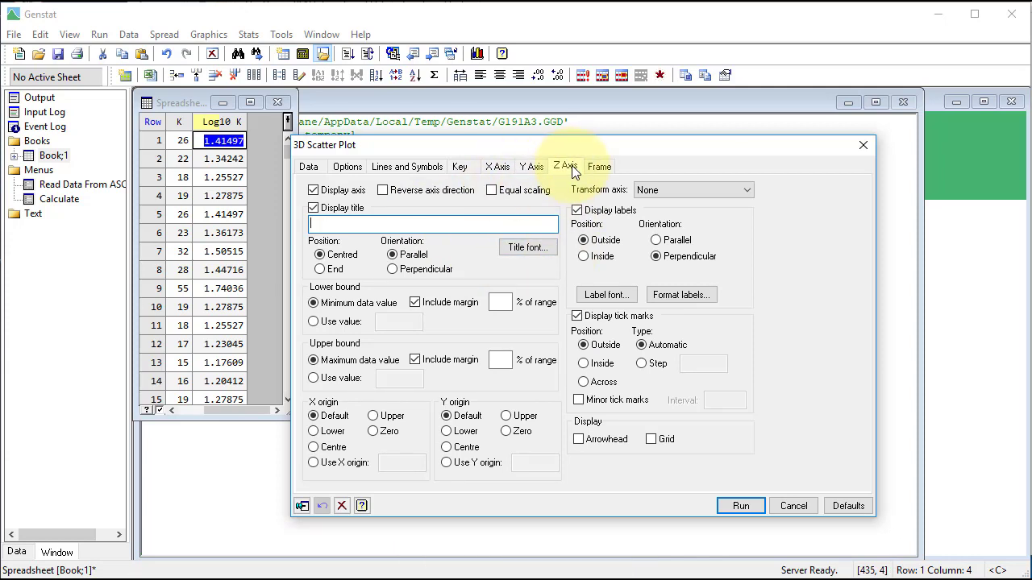
text(Log10(K))
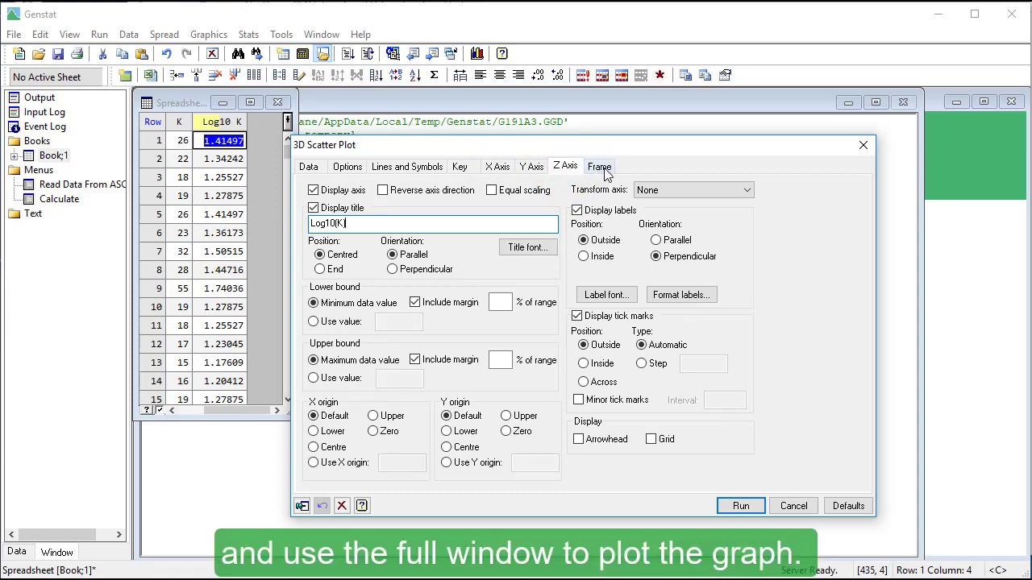
- Set the frame area to Full Window and draw the 3D plot
click(606, 168)
click(427, 372)
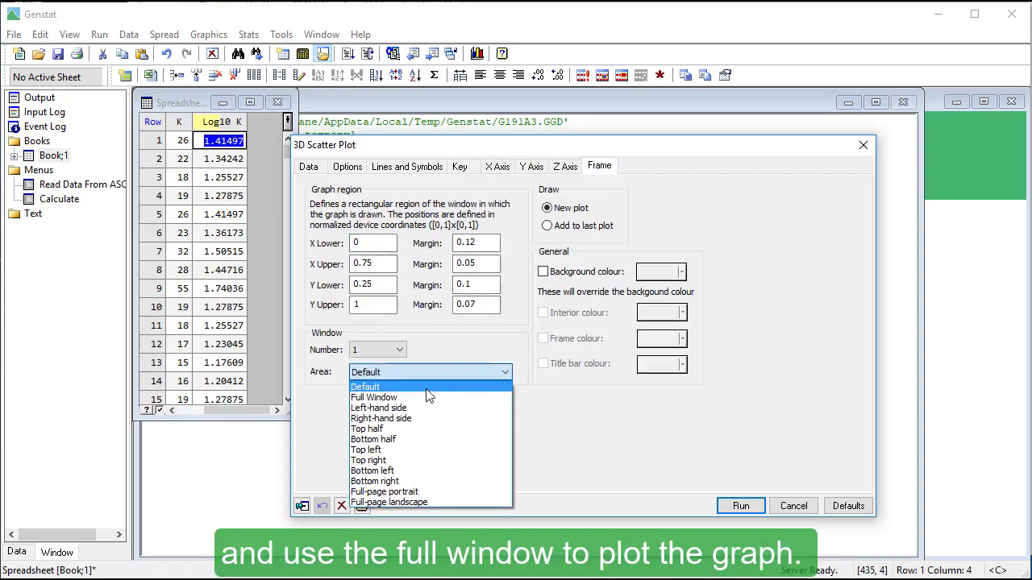
click(427, 396)
click(737, 507)
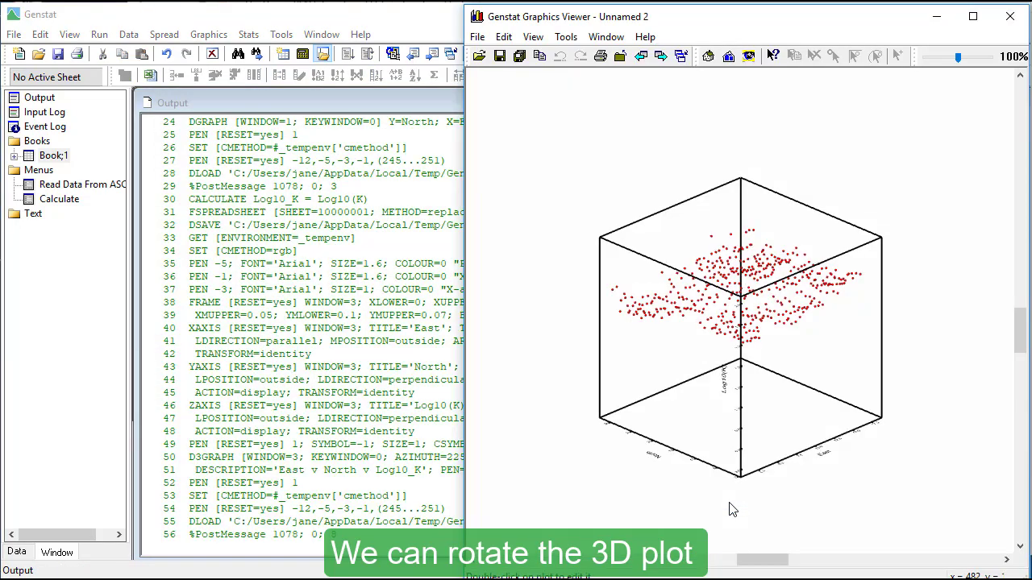
double_click(715, 352)
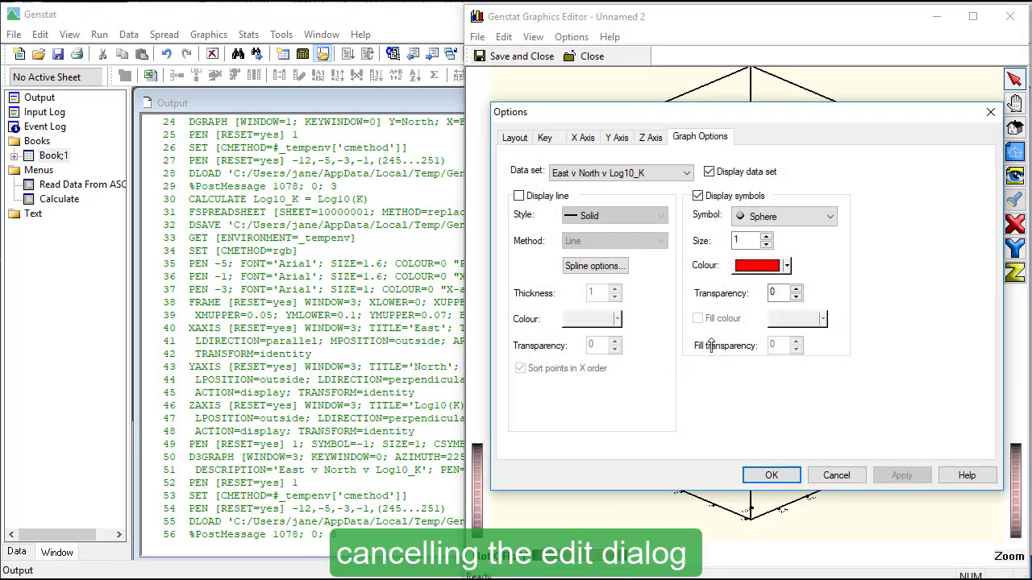
click(990, 112)
click(1014, 103)
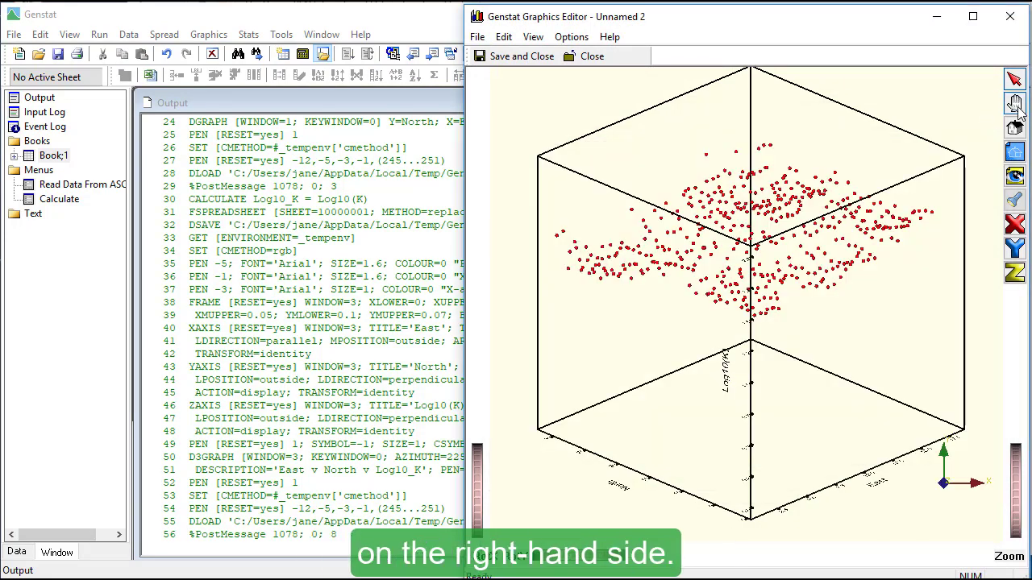
drag(782, 245, 857, 100)
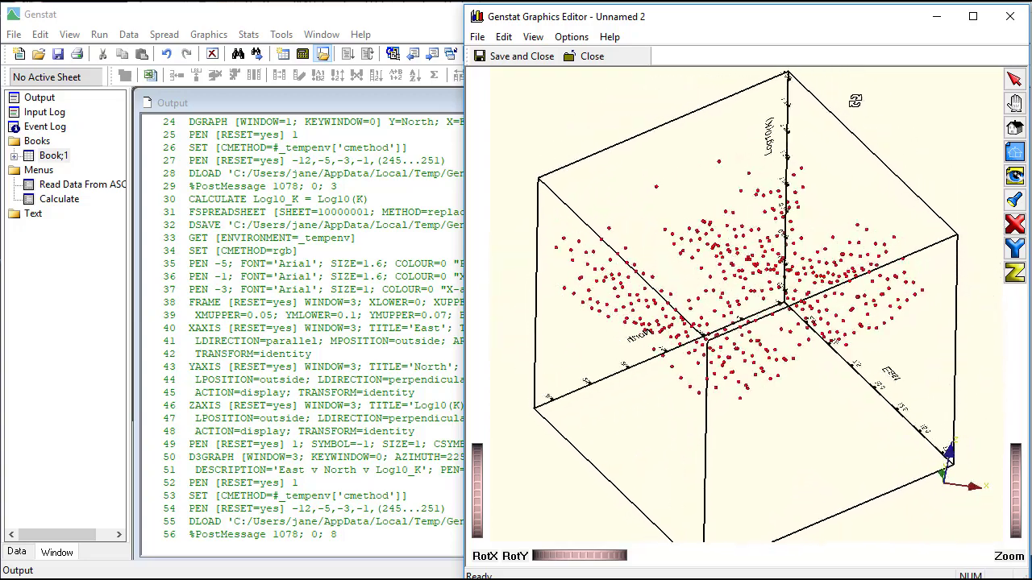
click(1014, 225)
click(1015, 249)
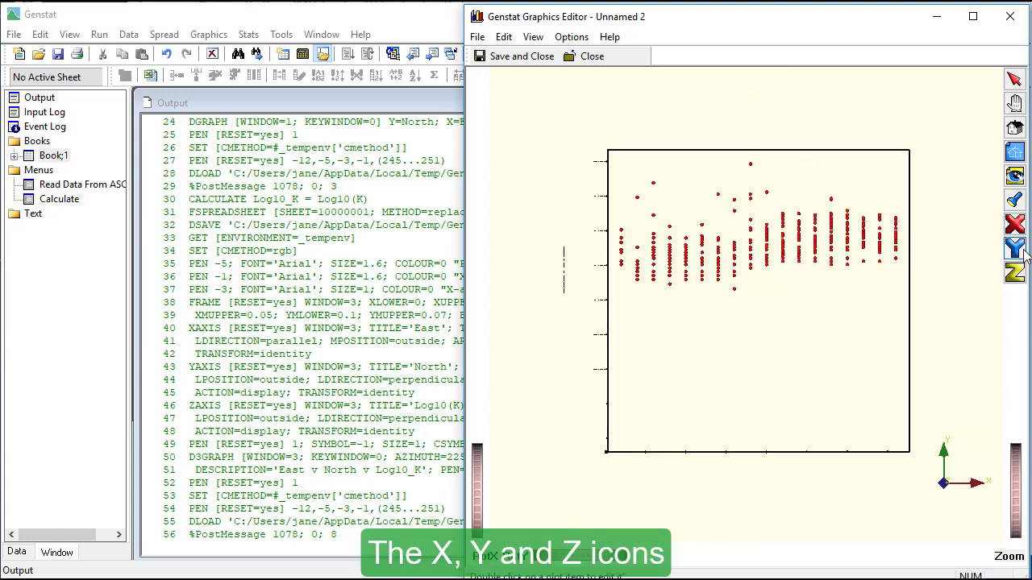
click(1015, 275)
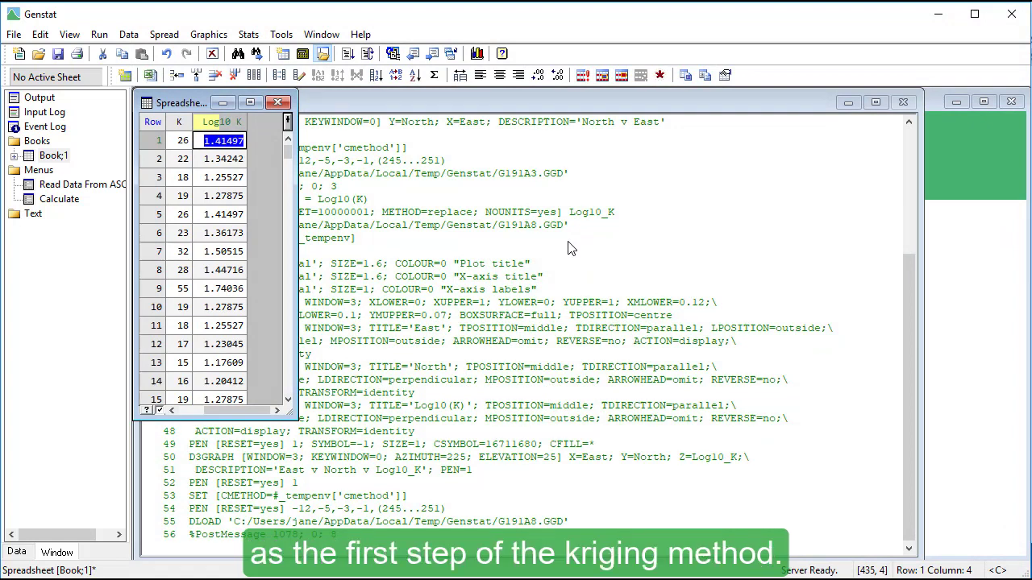
- Open Form Variogram from the Stats Spatial Analysis menu
click(257, 37)
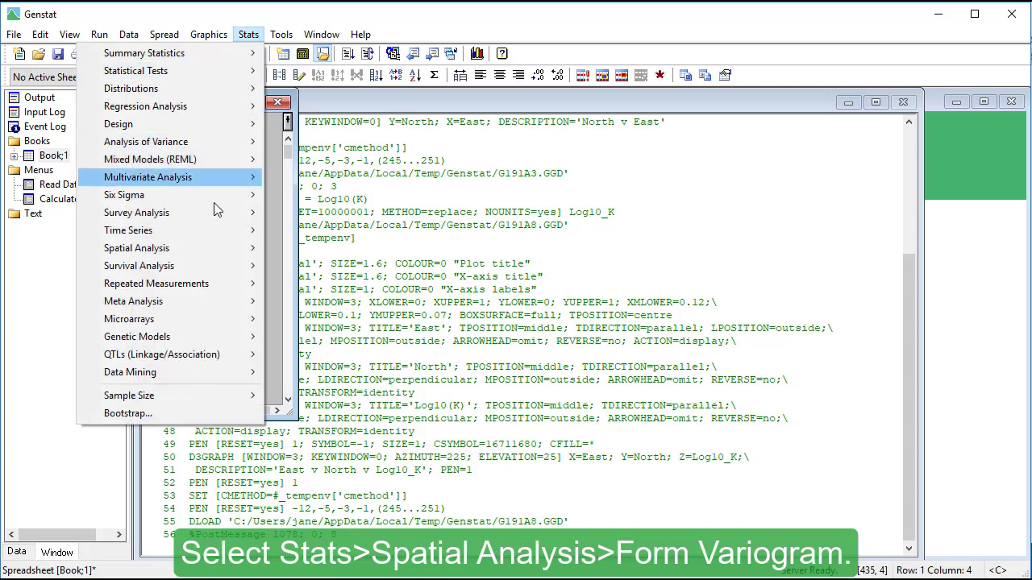
mouse_move(214, 250)
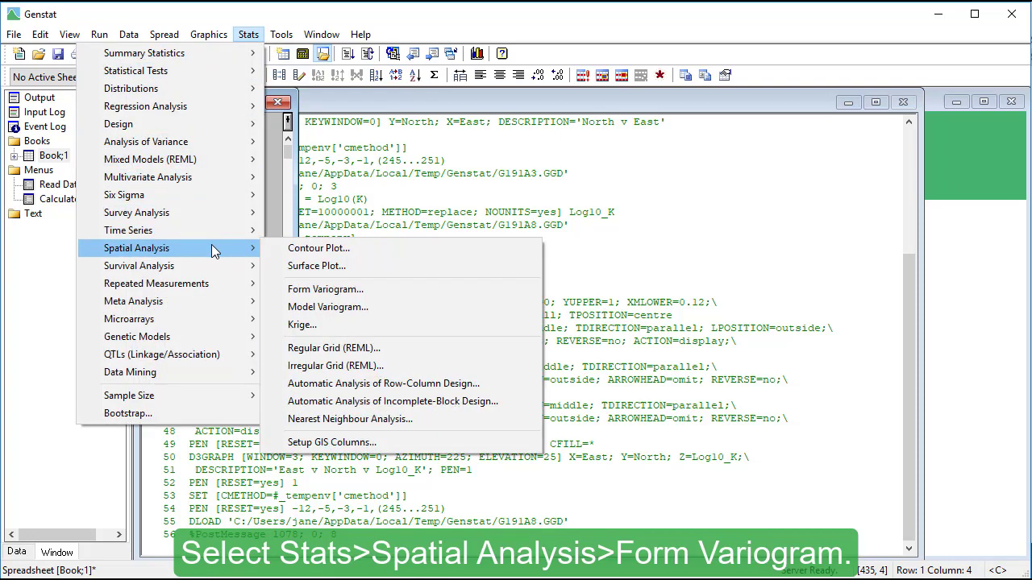
click(283, 291)
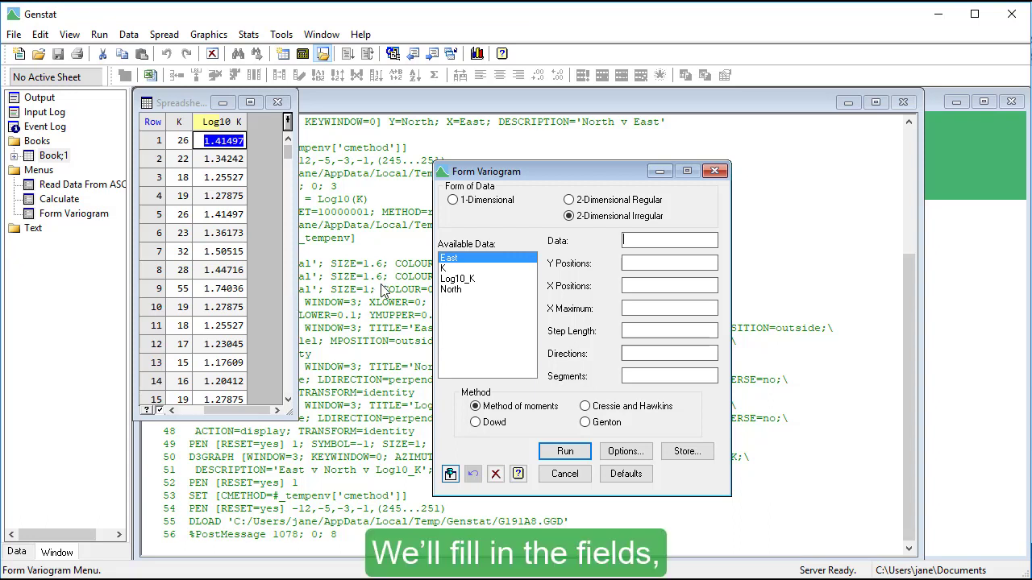
- Use Log10_K with East/North positions, step length 1, directions 0,45,90,135, segments 45 each
double_click(474, 280)
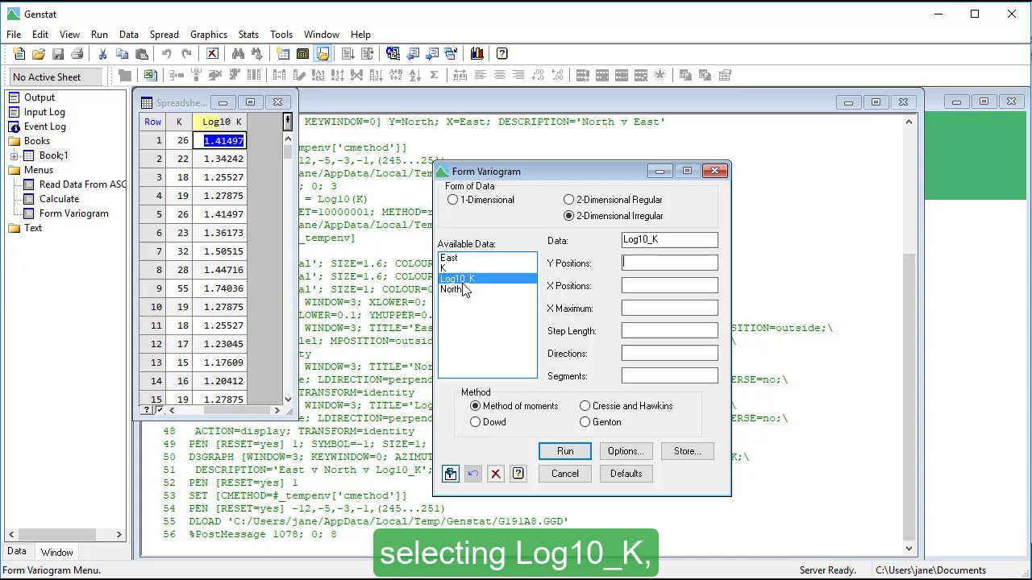
double_click(458, 291)
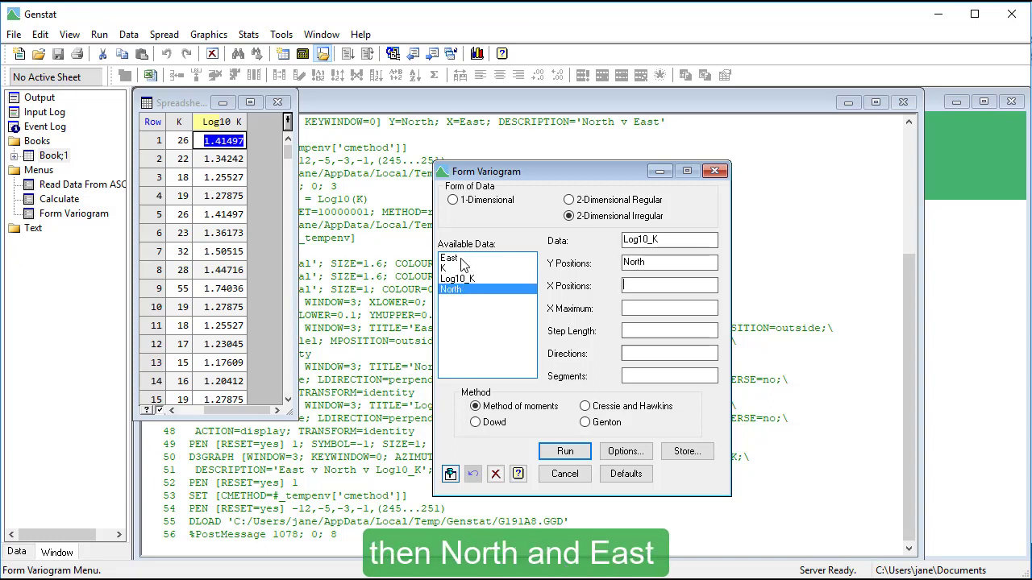
double_click(460, 259)
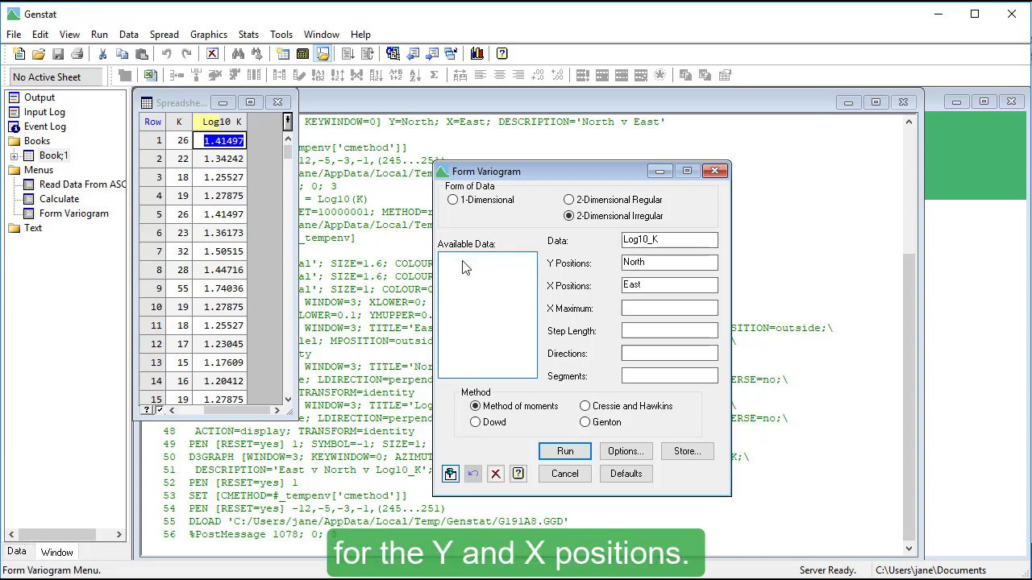
text(13)
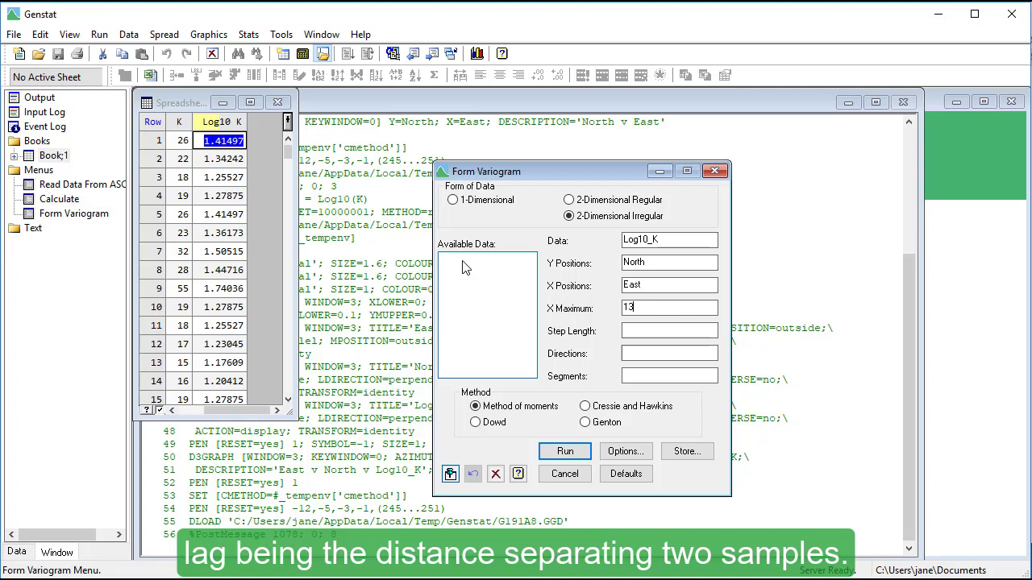
key(Tab)
text(1)
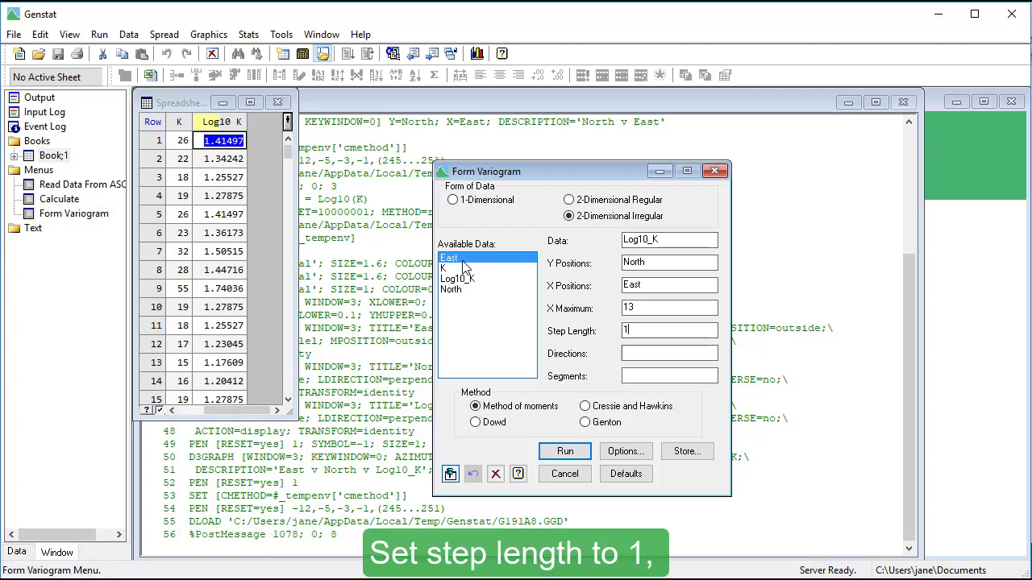
key(Tab)
text(0,)
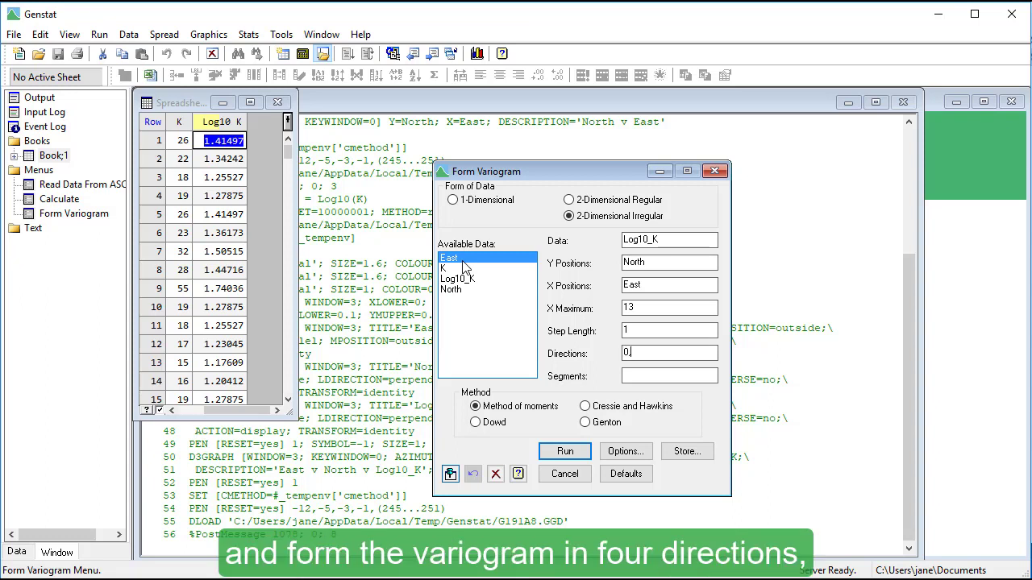
text(45,90,135)
key(Tab)
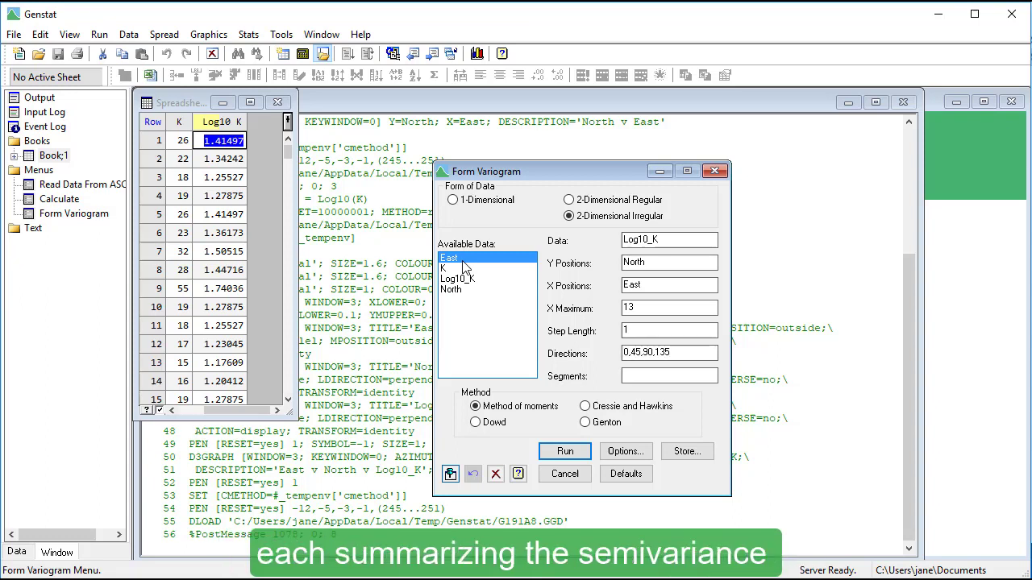
text(45,45,4)
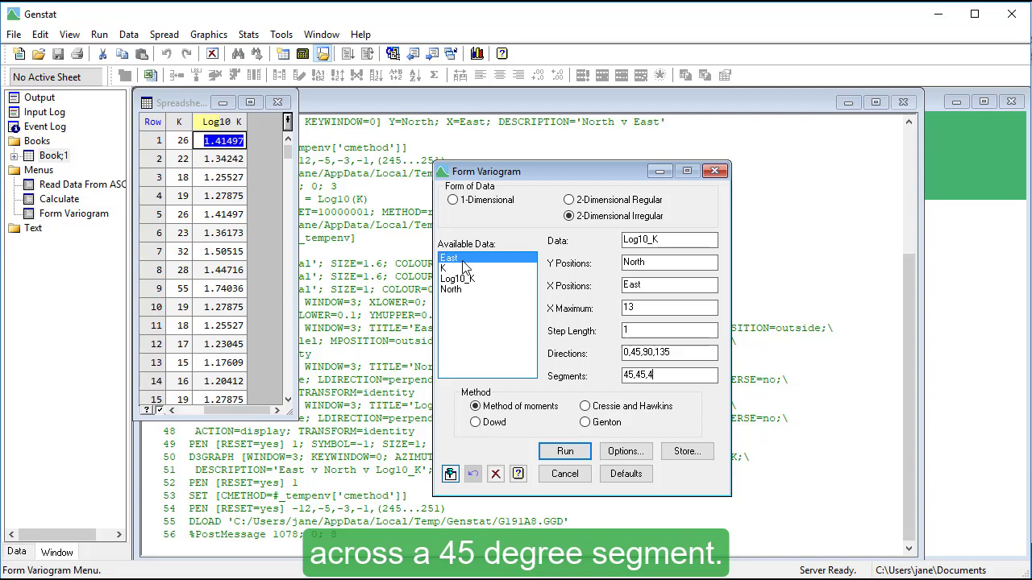
text(5,45)
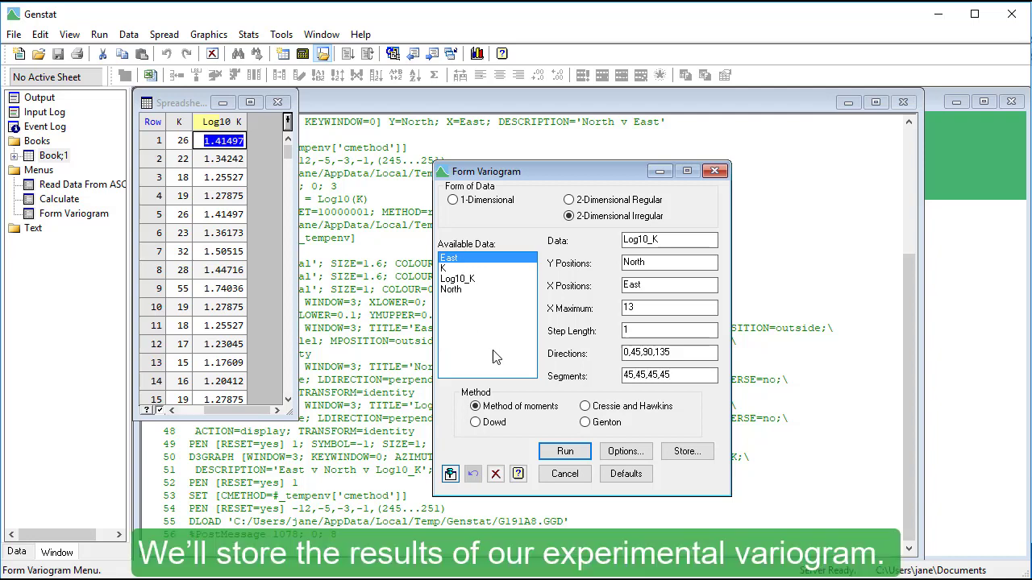
- Store the results as Vgram, Kcounts and Dist, then compute the variogram
click(707, 459)
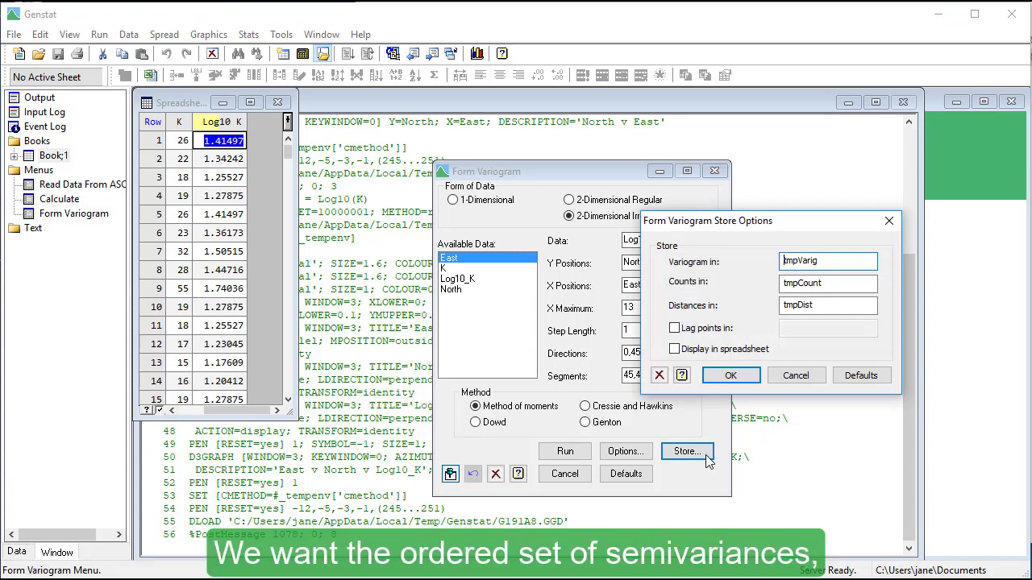
key(ctrl+a)
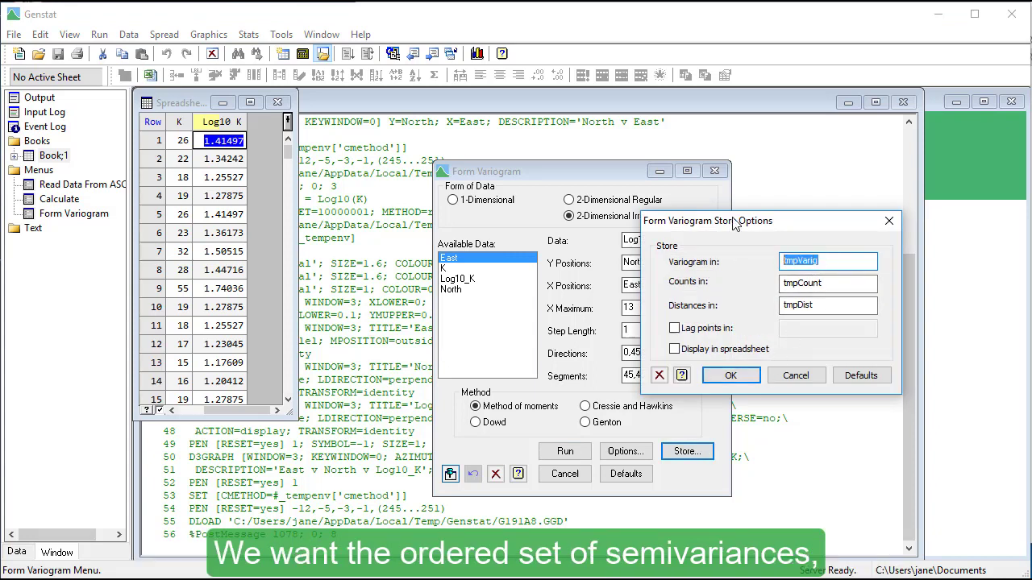
text(Vgram)
key(Tab)
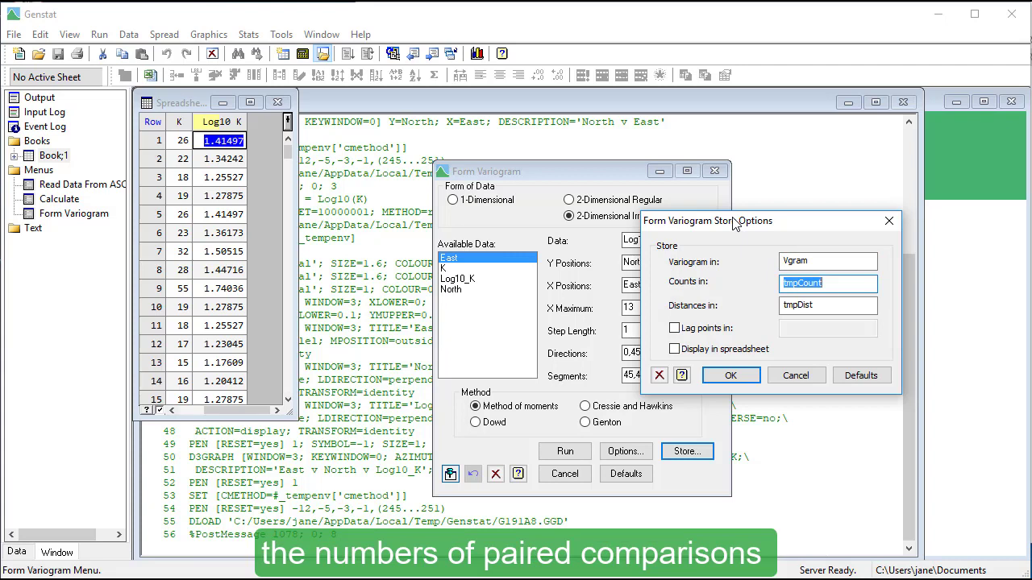
text(Kcounts)
key(Tab)
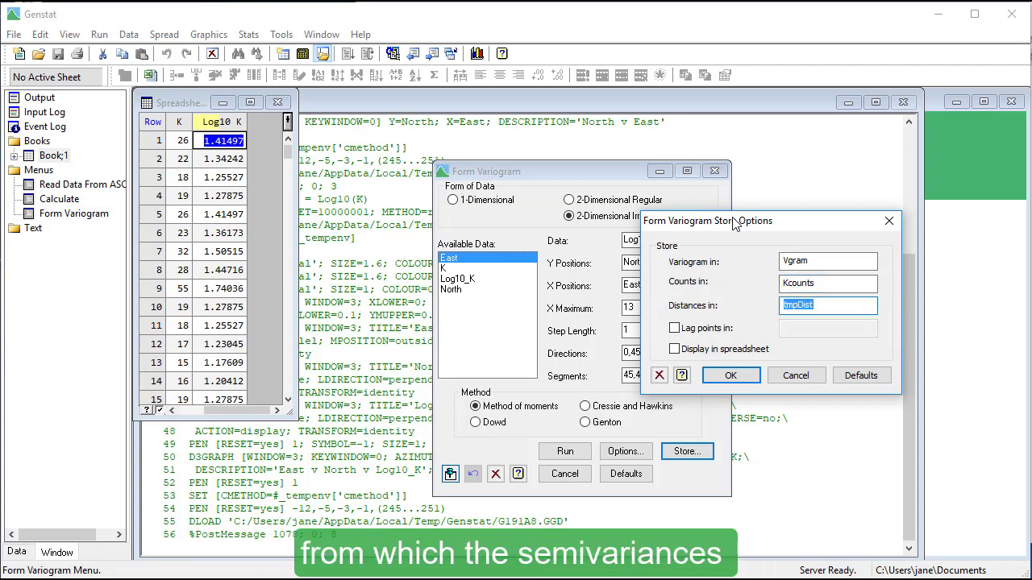
text(Dist)
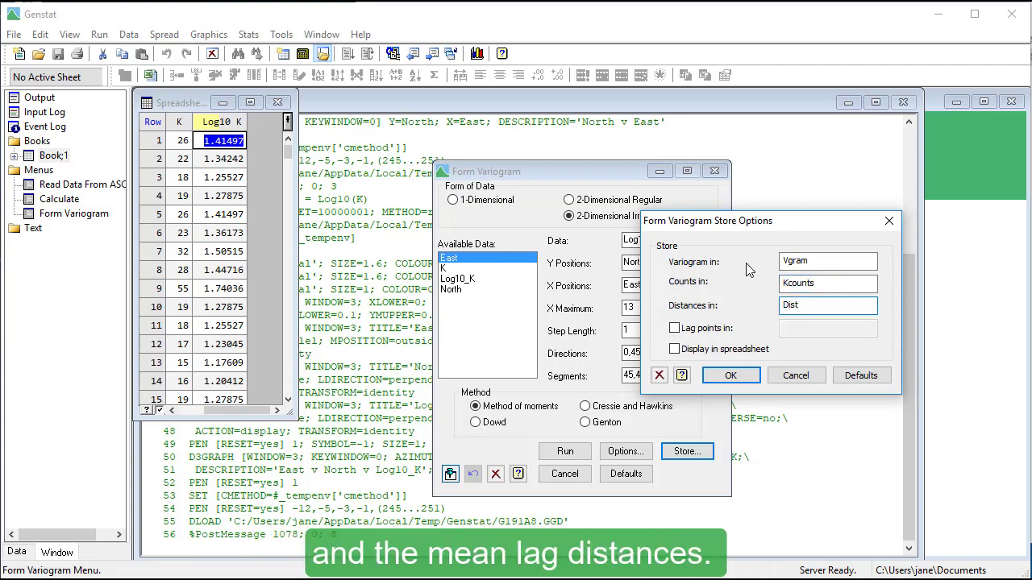
click(734, 376)
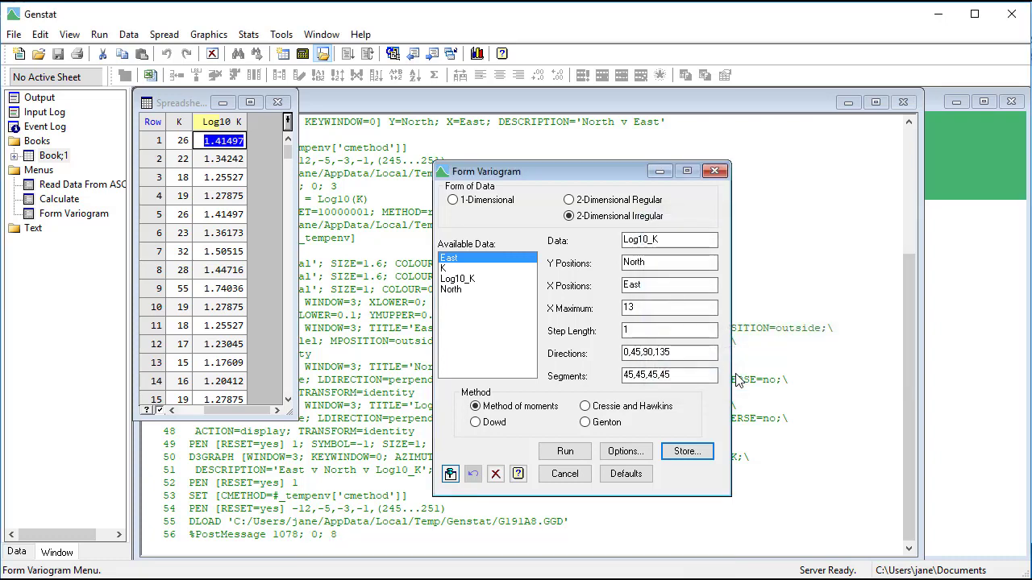
click(577, 457)
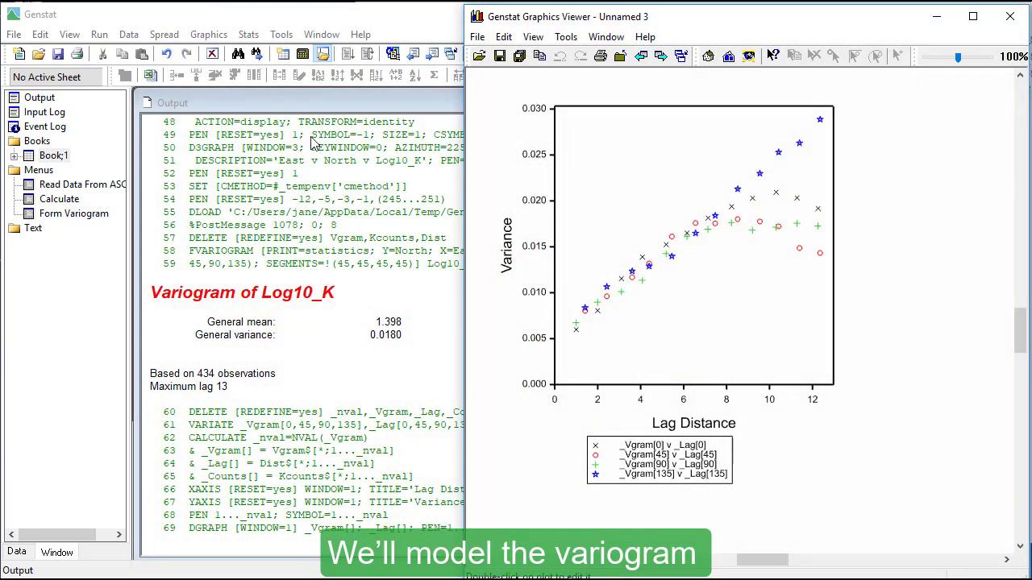
- Open Model Variogram with Vgram, Kcounts and Dist as its inputs
click(250, 35)
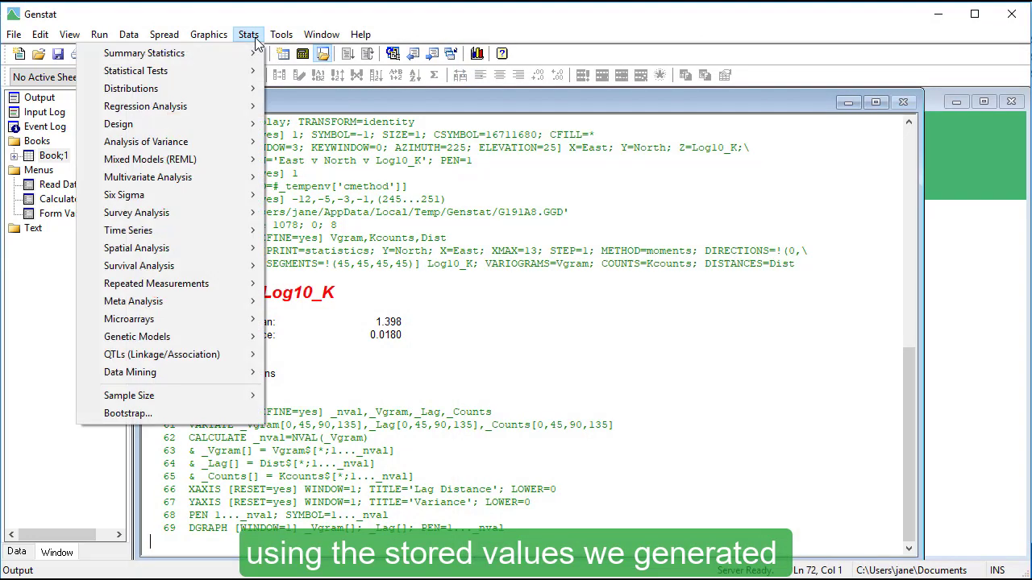
mouse_move(249, 252)
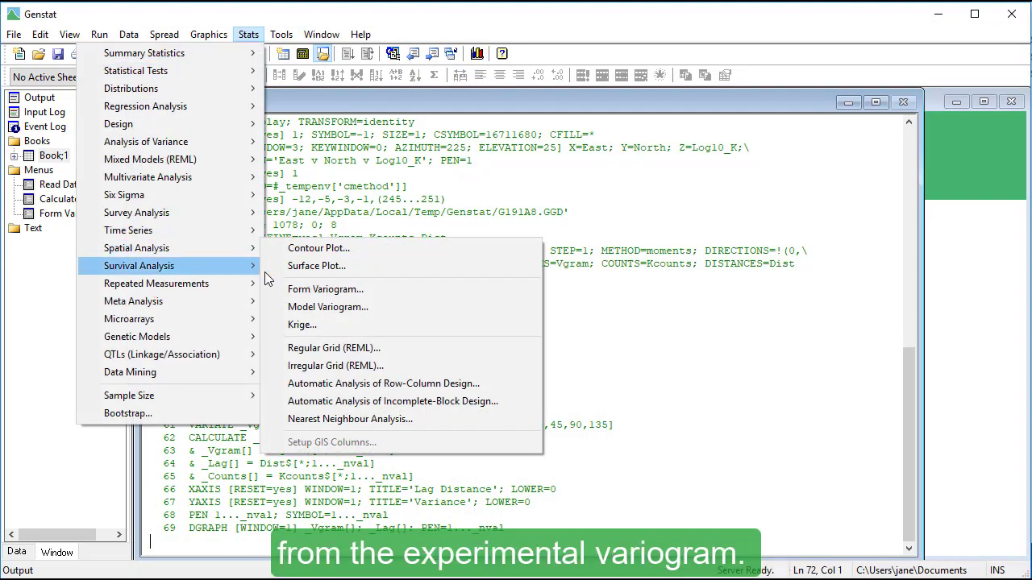
click(292, 307)
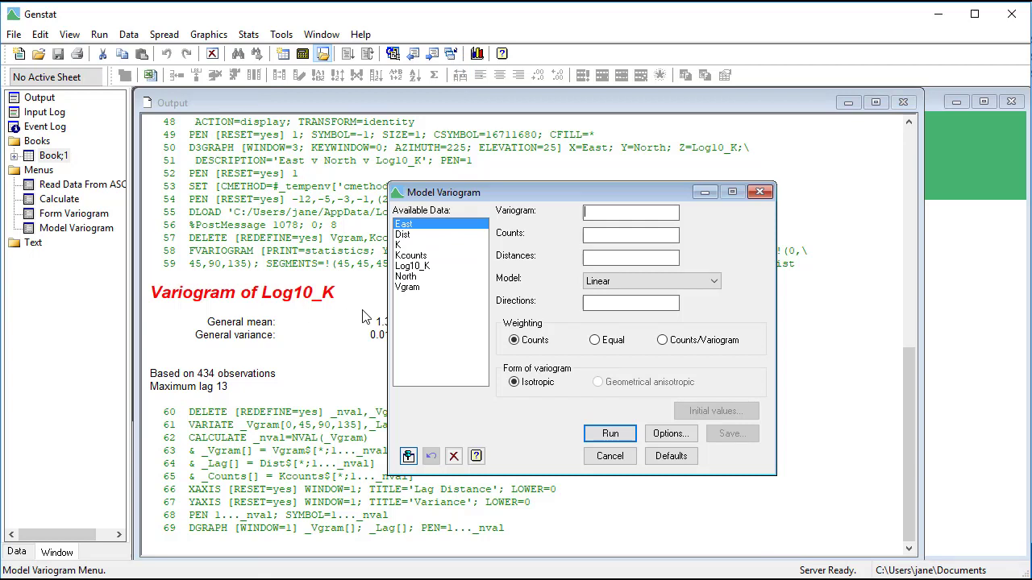
double_click(407, 287)
double_click(410, 256)
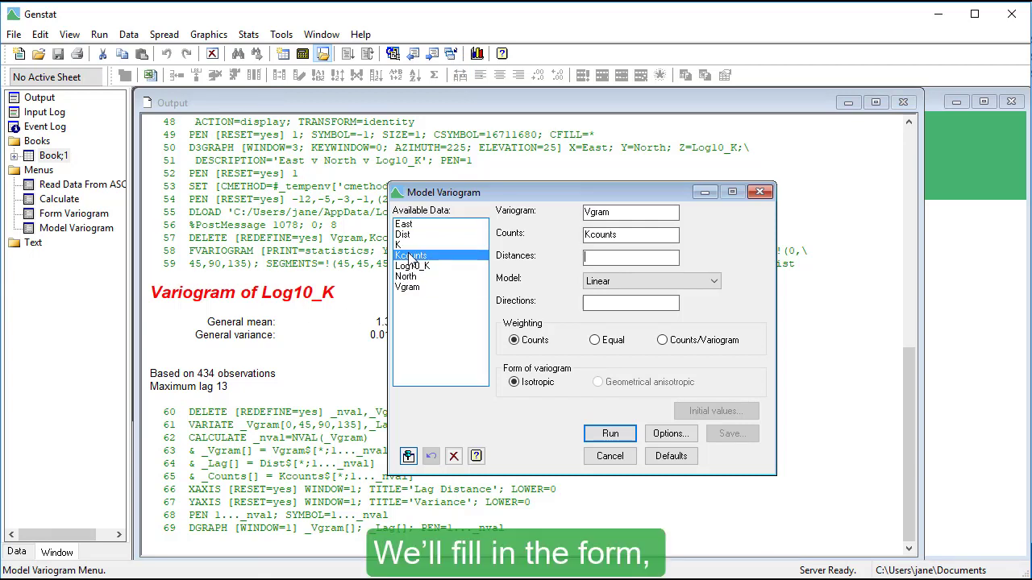
double_click(403, 235)
- Choose the Spherical model and enter directions 0,45,90,135
click(607, 286)
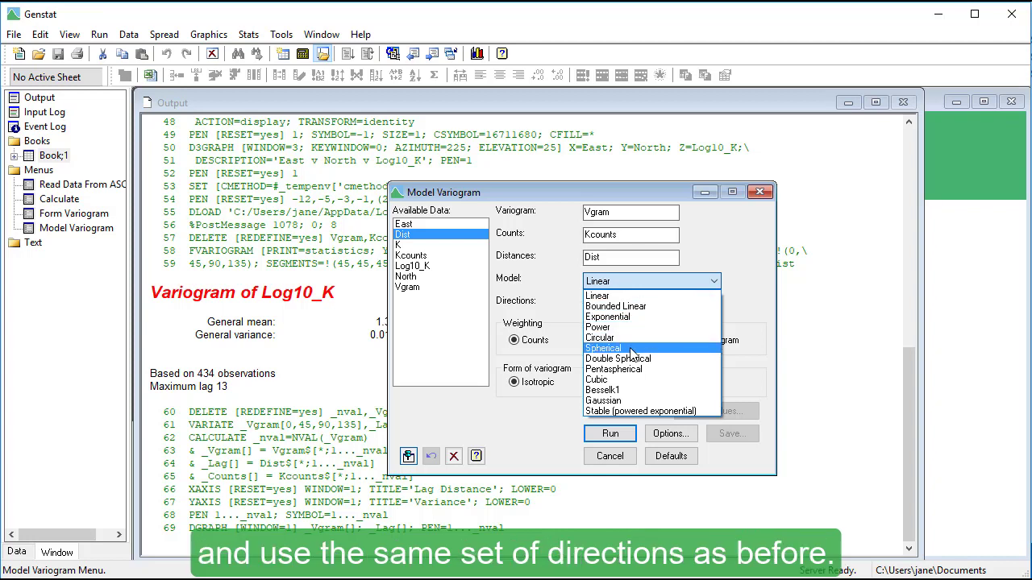
click(603, 348)
key(Tab)
text(0,45,)
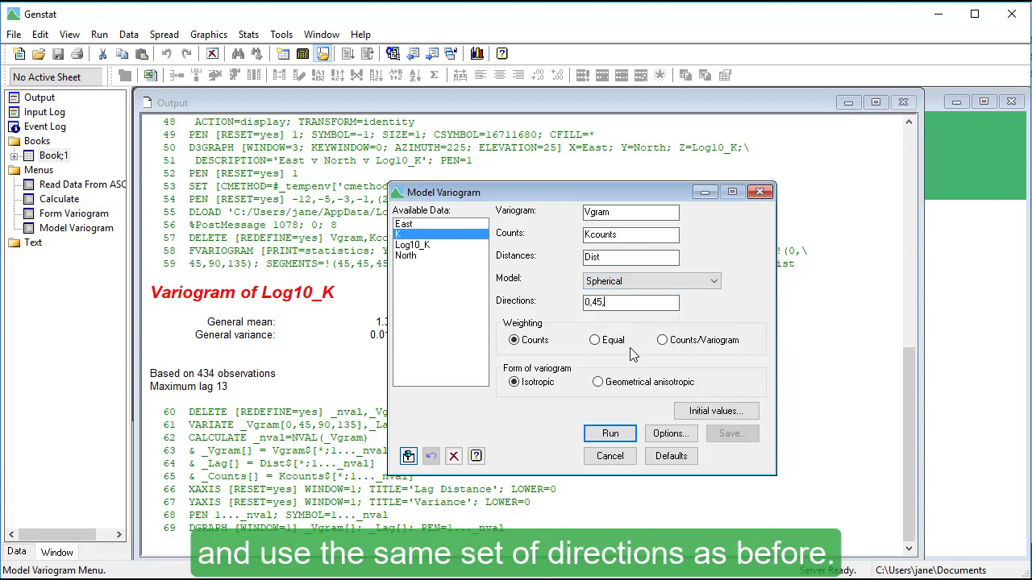
text(90,135)
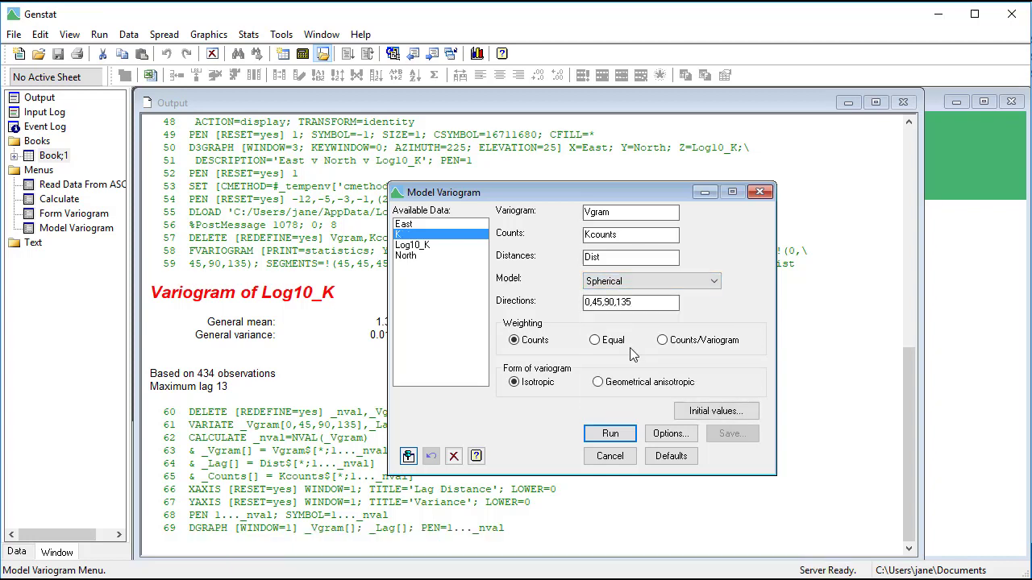
- Fit the spherical model, giving a=10.93, c=0.01533 and constant 0.00465
click(610, 436)
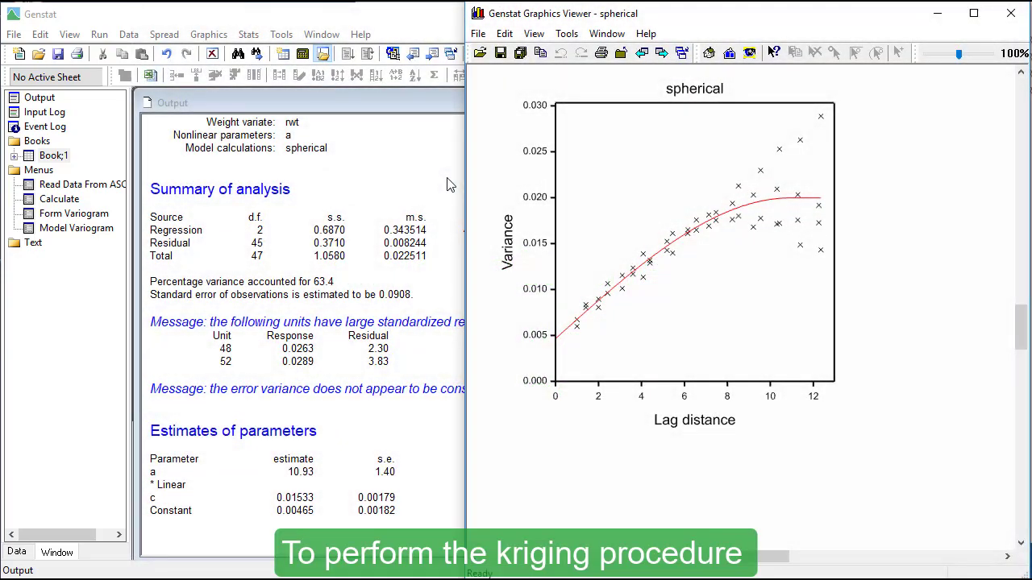
- Open Krige with Log10_K data, the Spherical model and North/East positions
click(257, 36)
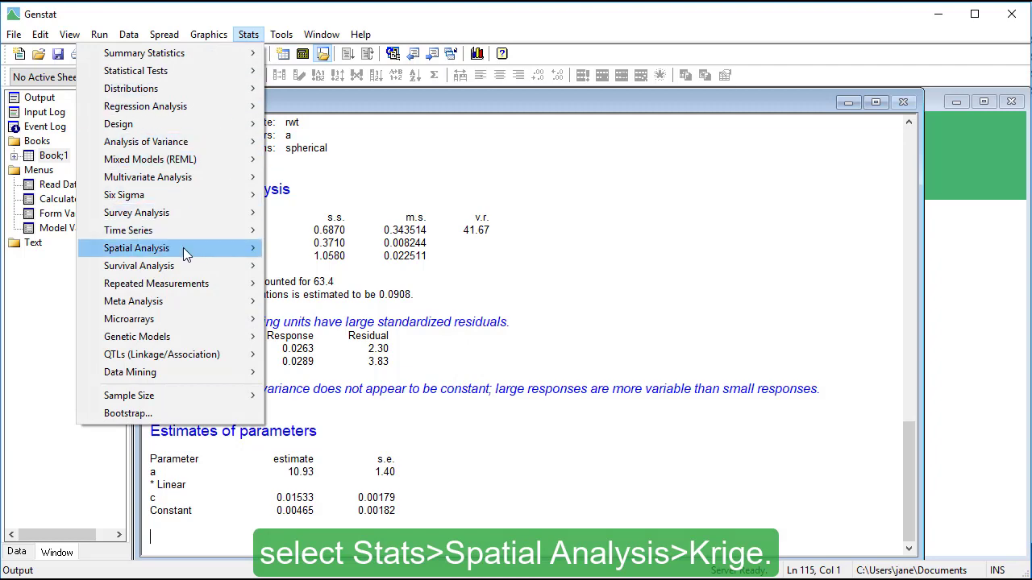
mouse_move(183, 247)
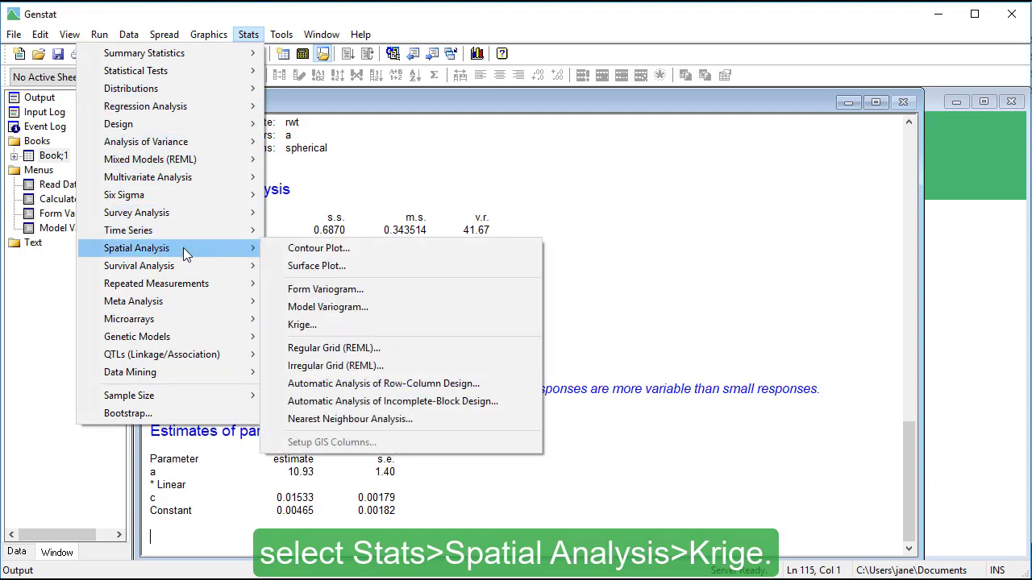
click(279, 329)
double_click(528, 315)
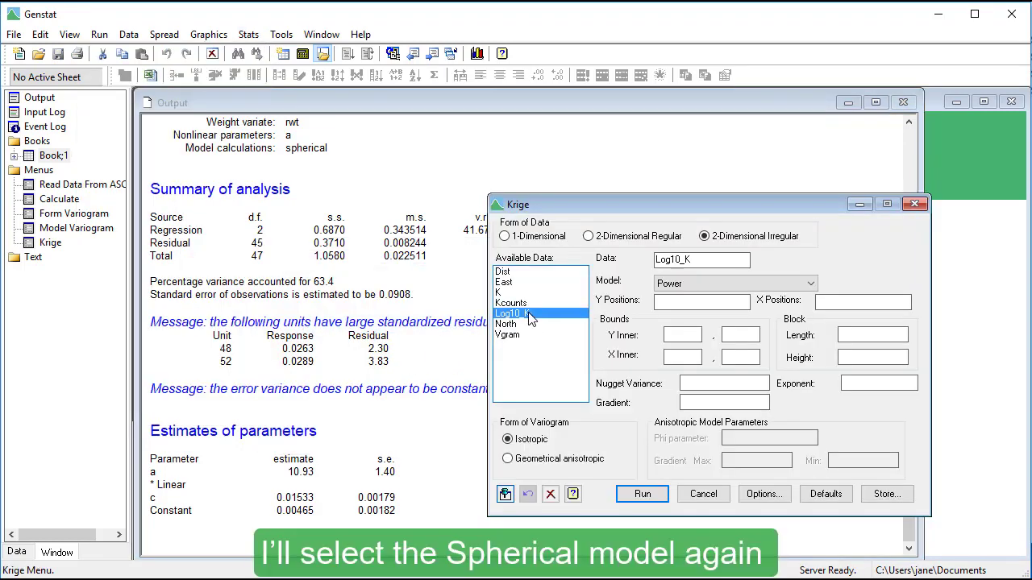
click(699, 286)
click(695, 331)
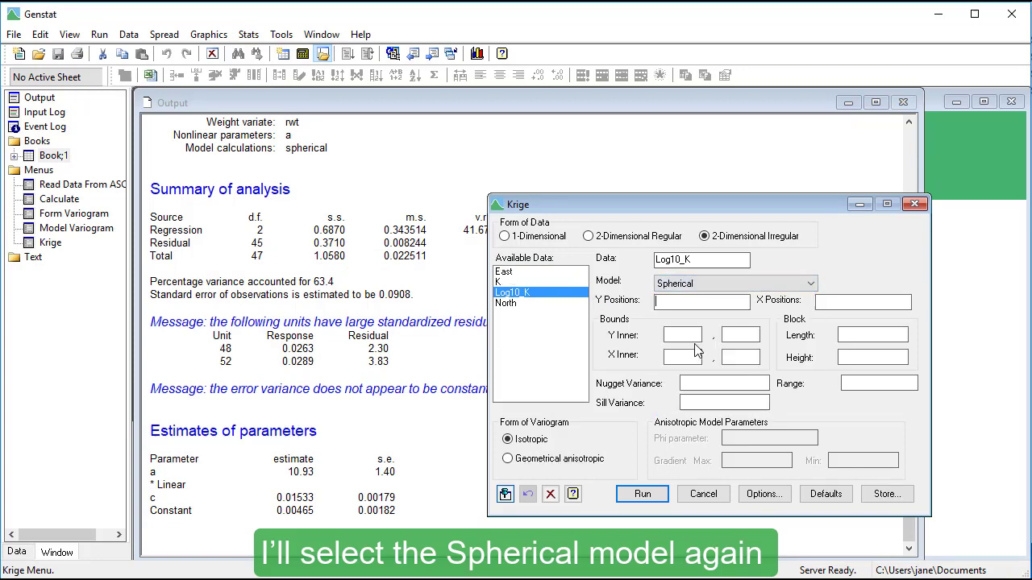
double_click(507, 304)
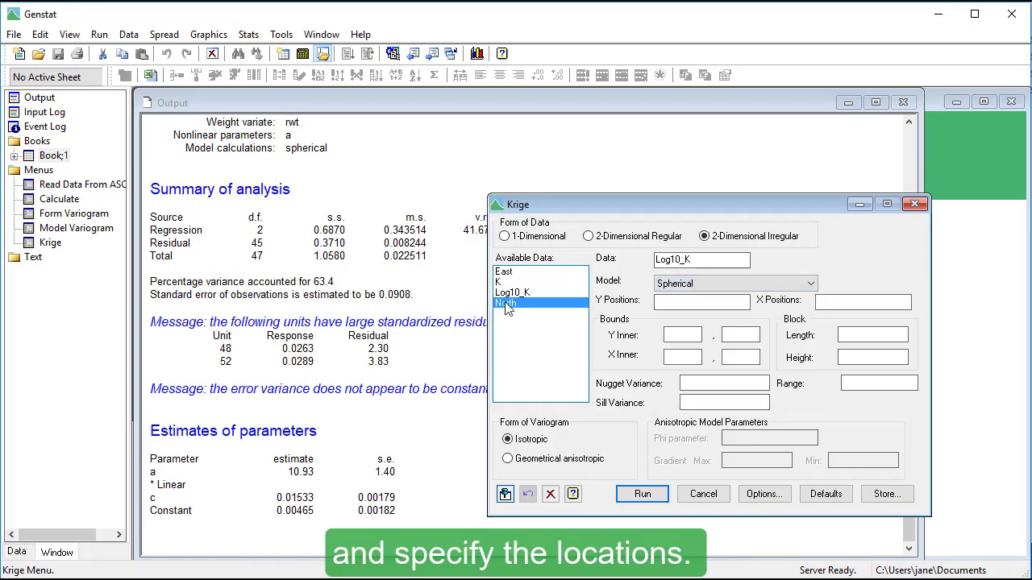
double_click(509, 274)
- Set inner bounds Y 1–30 and X 1–18 with a 1×1 block size
text(1)
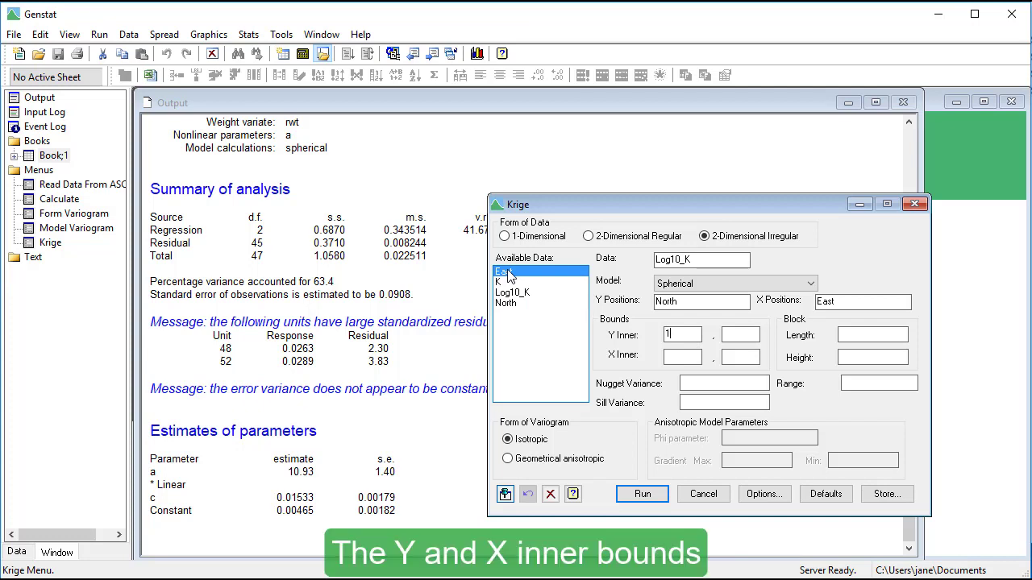
text(30)
text(1)
key(Tab)
text(18)
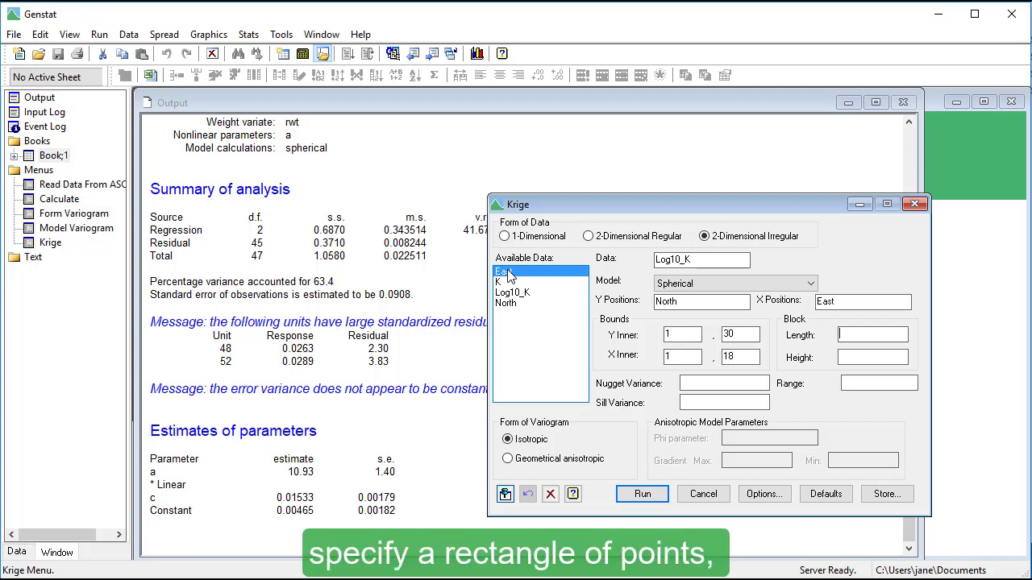
key(Tab)
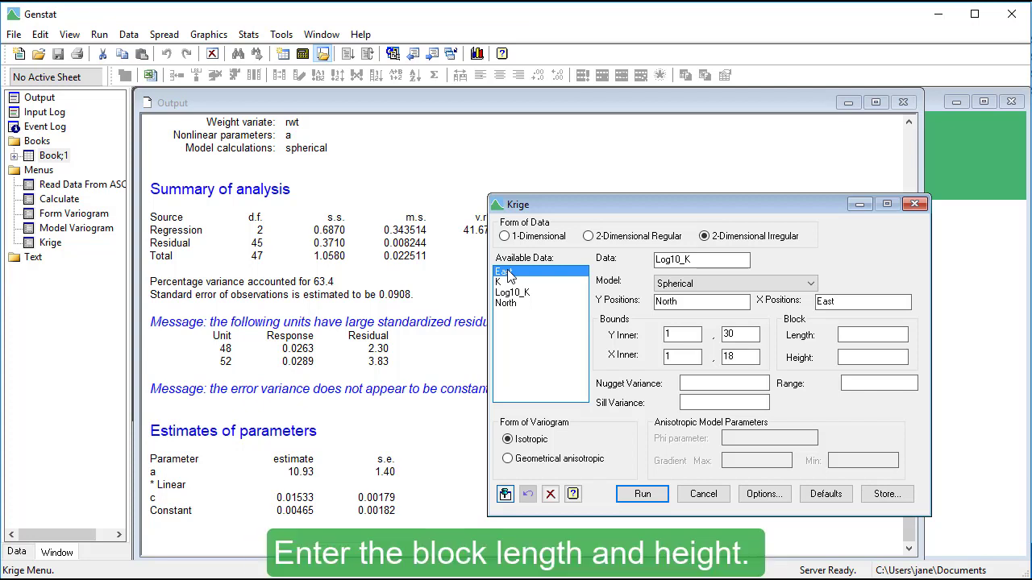
text(1)
key(Tab)
text(1)
- Enter nugget variance 0.0046, range 10.93 and sill 0.01533
key(Tab)
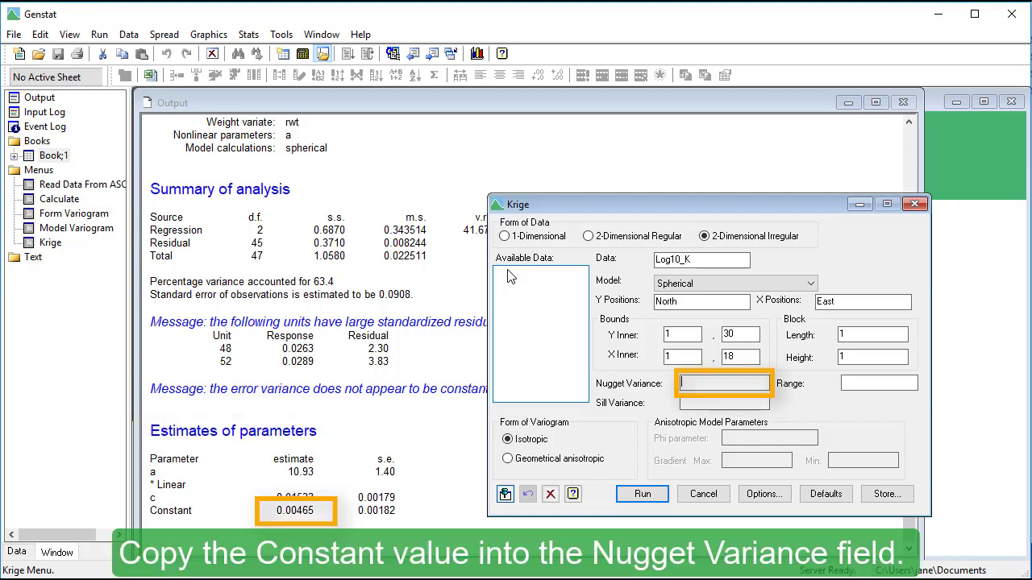
text(0.0046)
key(Tab)
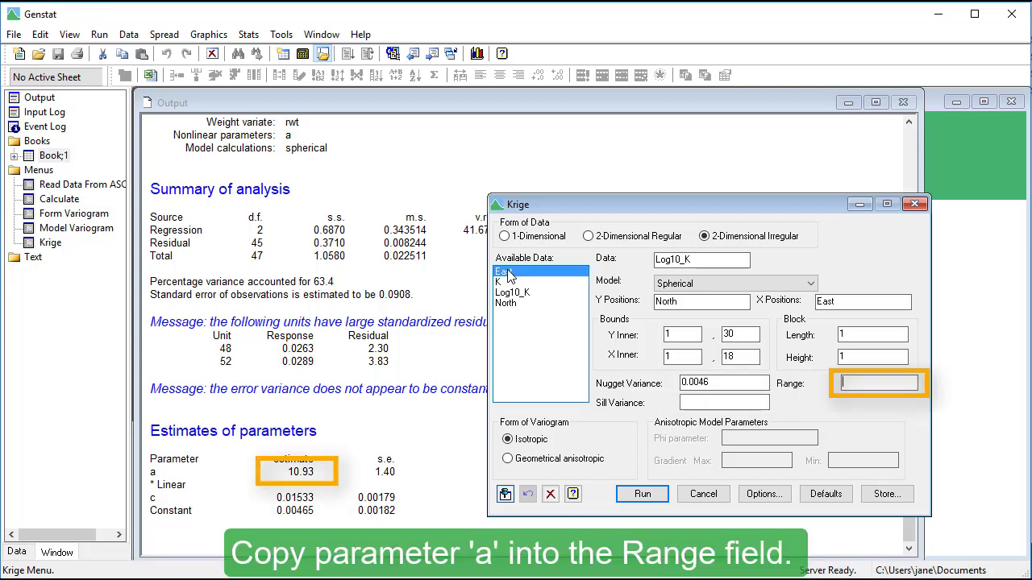
text(10.93)
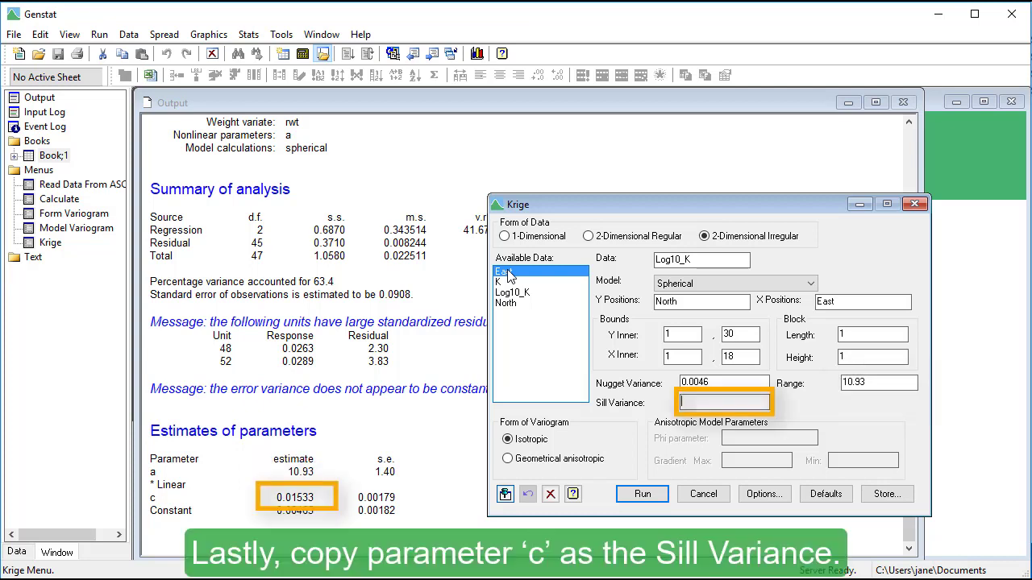
text(0.01533)
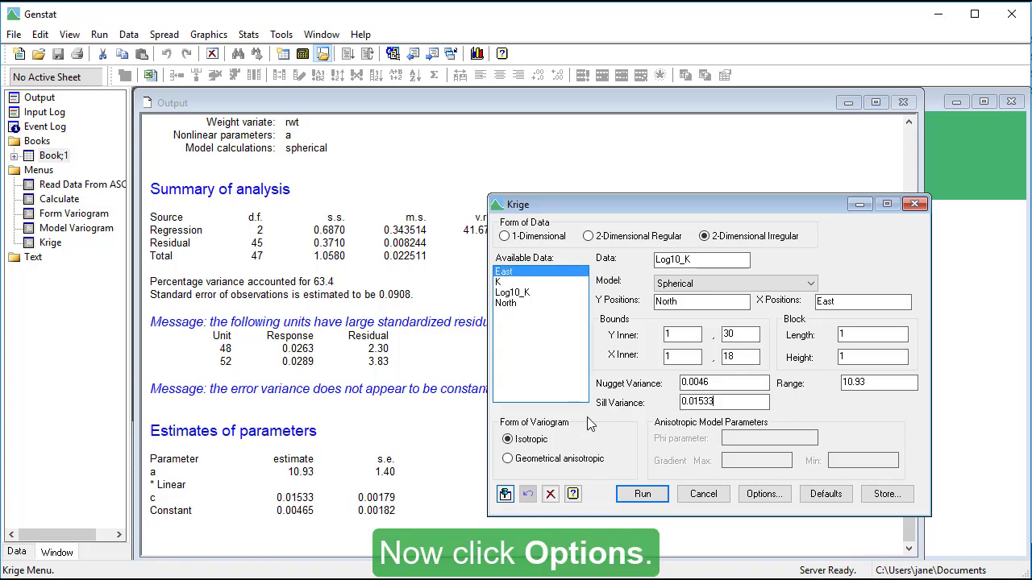
- Enter kriging search radius 4.75, 7 to 20 data points, and 0.5 interpolation distance
click(773, 498)
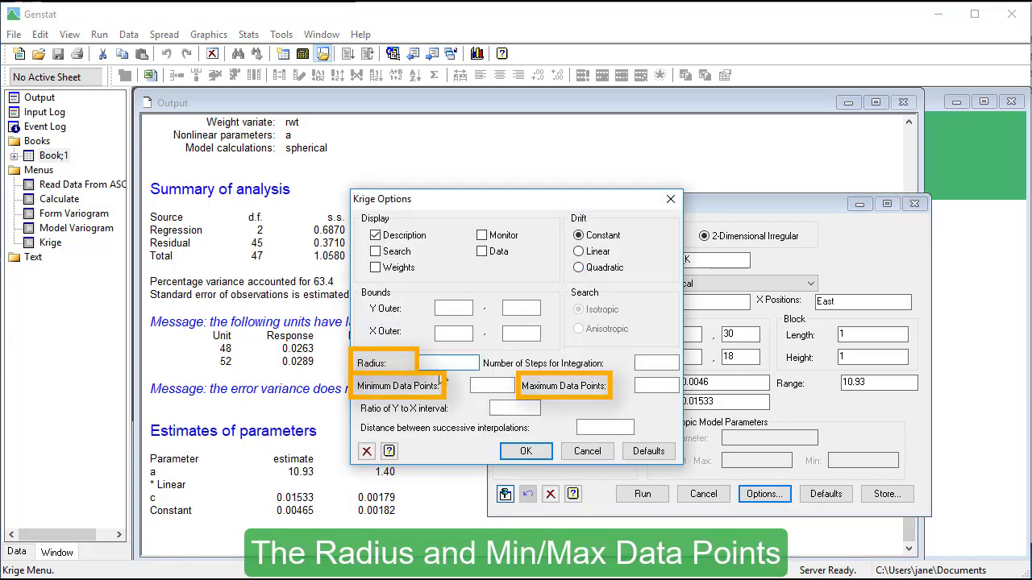
text(4.75)
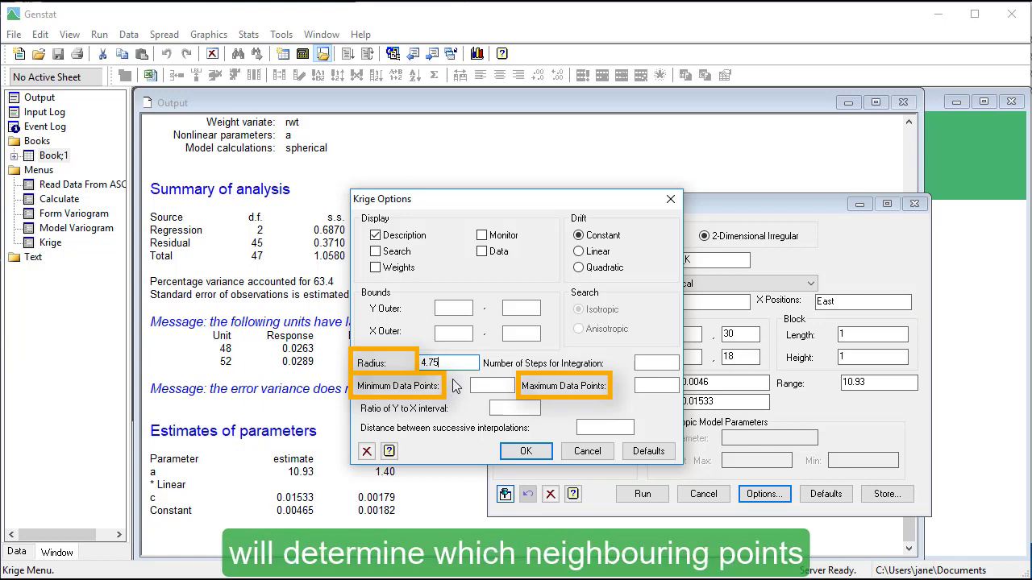
key(Tab)
text(7)
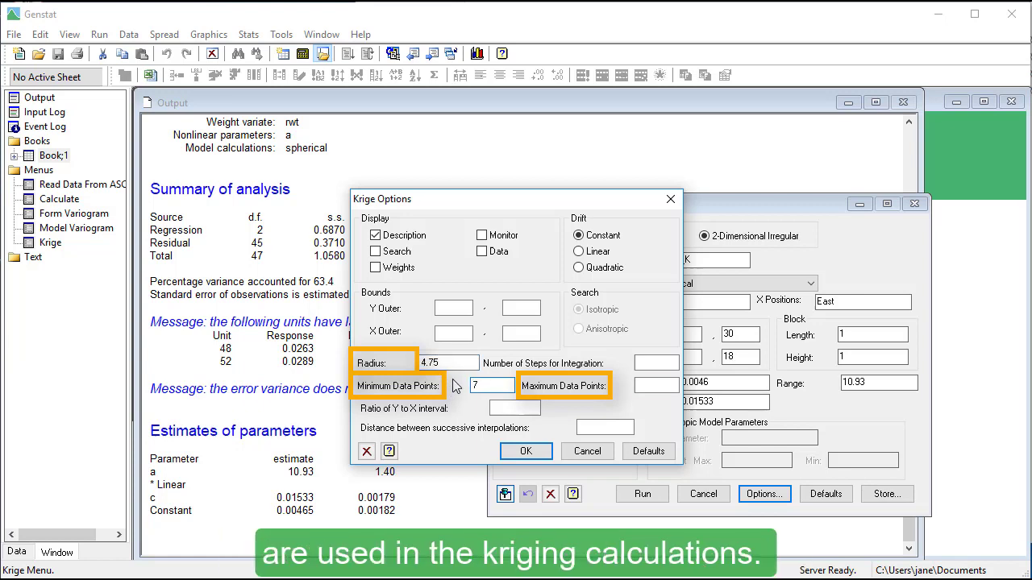
key(Tab)
text(20)
key(Tab)
text(0.5)
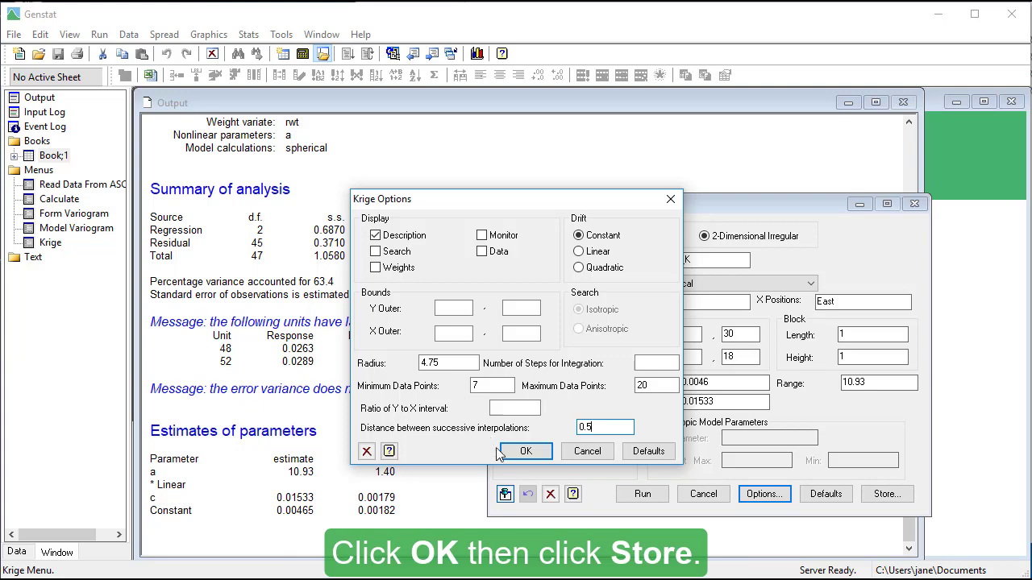
- Confirm the search options and store predictions in tmpPredi and variances in tmpVaria
click(521, 456)
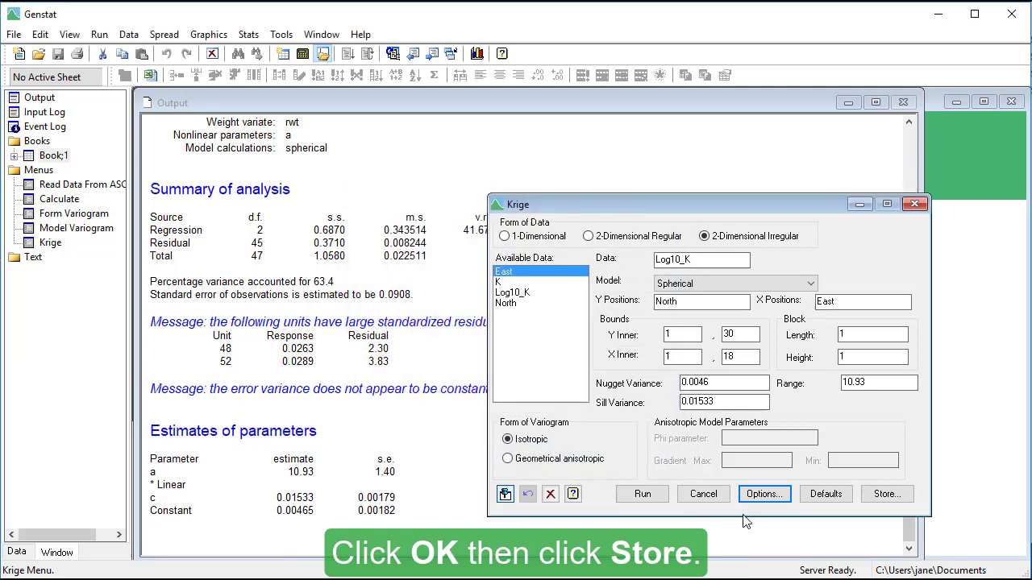
click(877, 497)
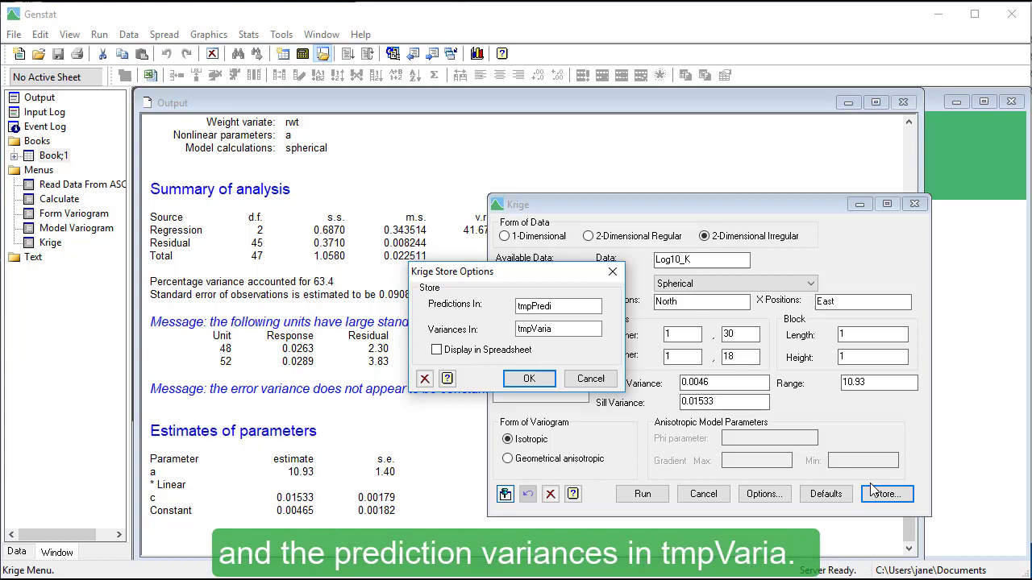
click(529, 379)
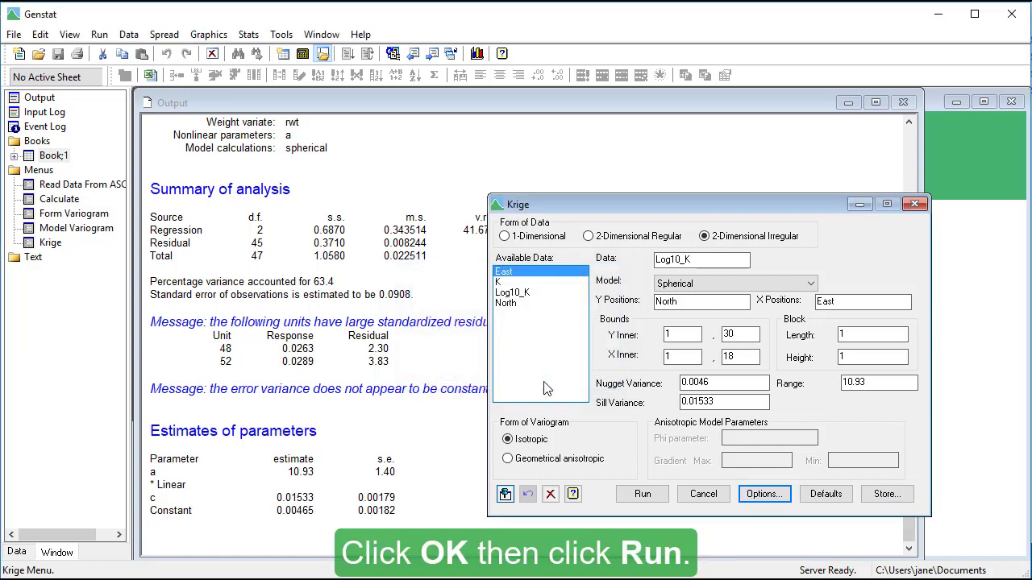
- Run the Log10_K kriging, then start a Contour Plot with tmpPredi as the data matrix
click(621, 496)
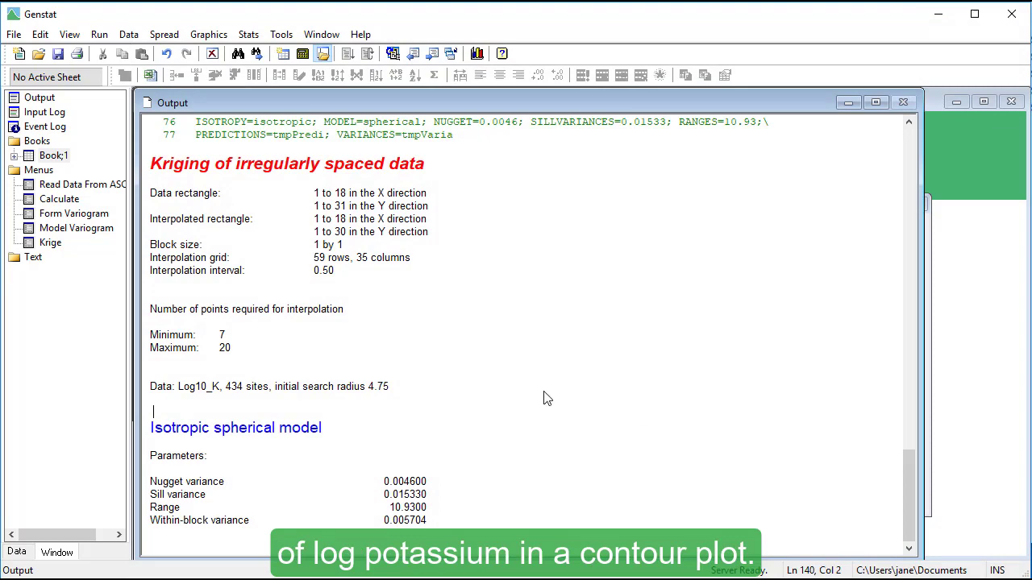
click(250, 36)
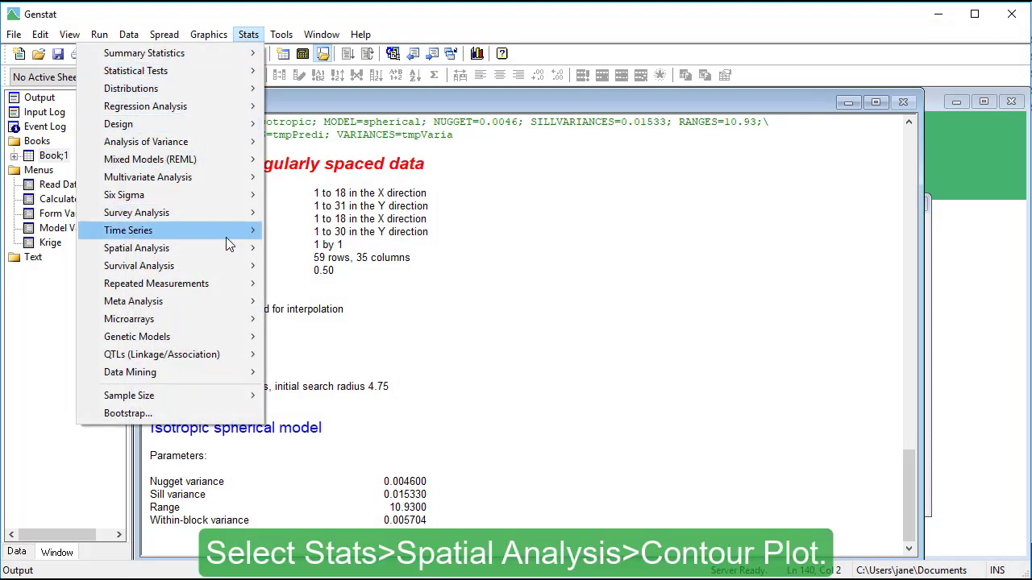
mouse_move(235, 250)
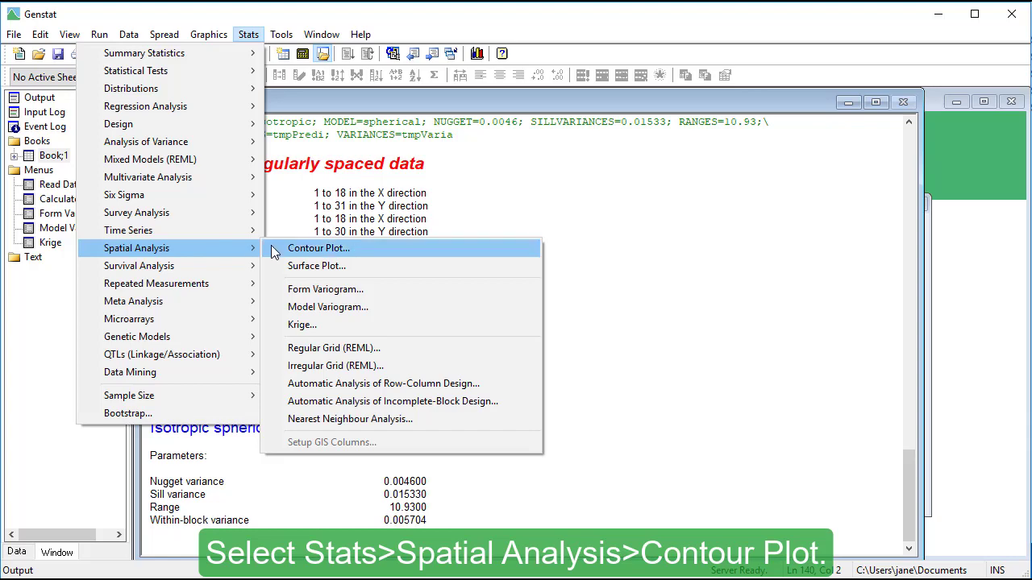
click(318, 248)
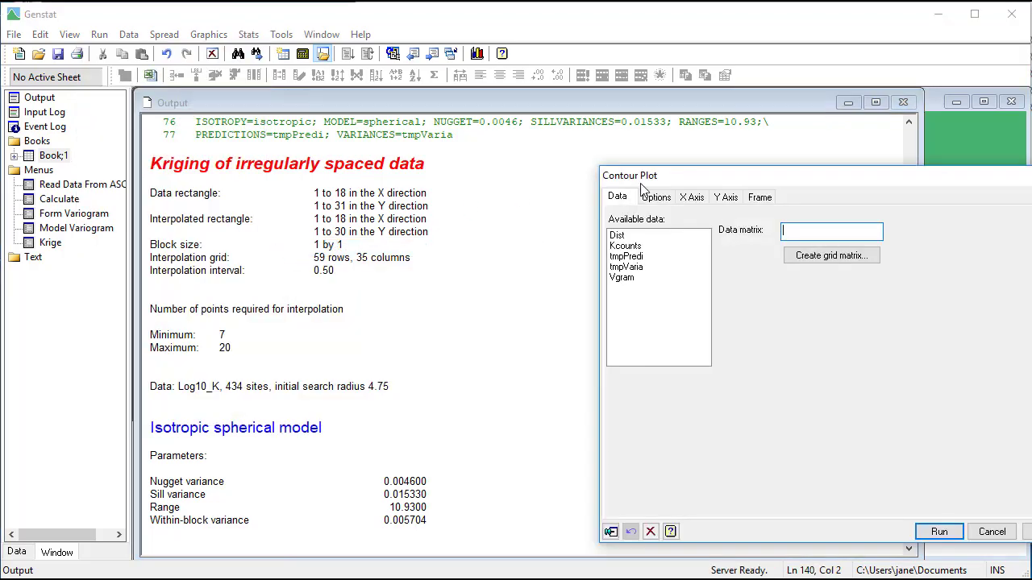
drag(655, 184, 486, 175)
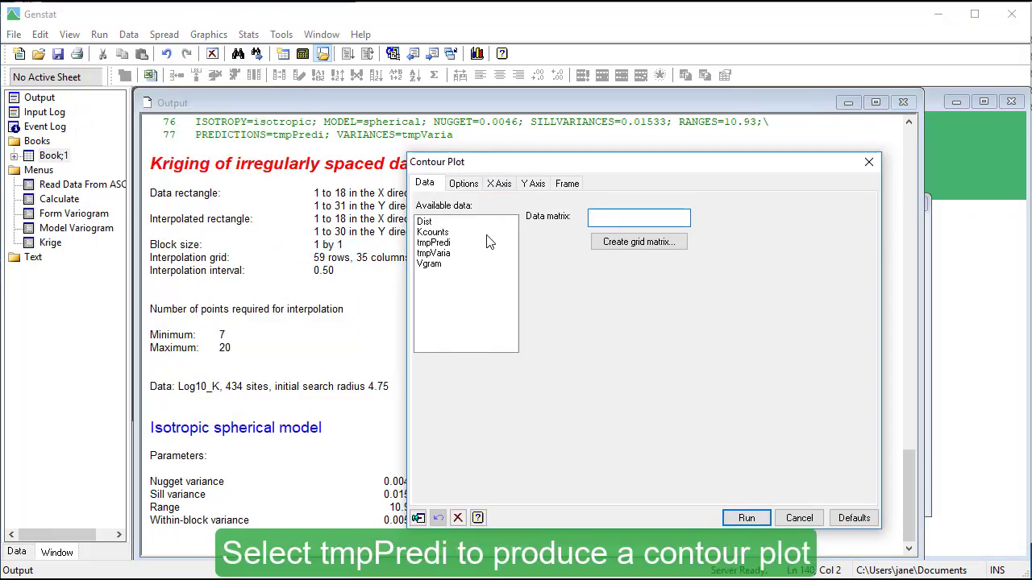
double_click(440, 243)
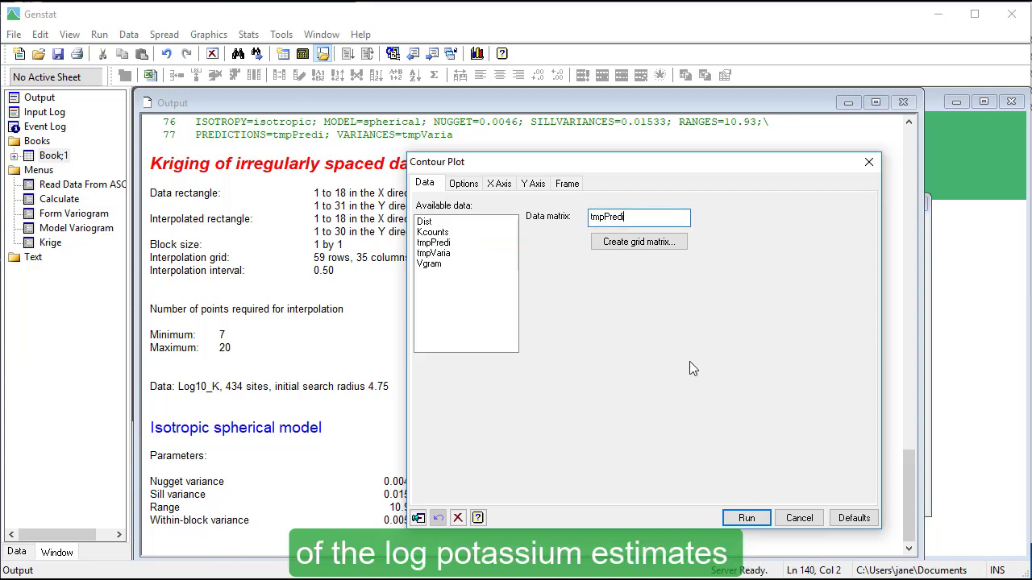
- Draw the tmpPredi prediction contour map, with contours labelled 1–5 over the 18×30 area
click(737, 517)
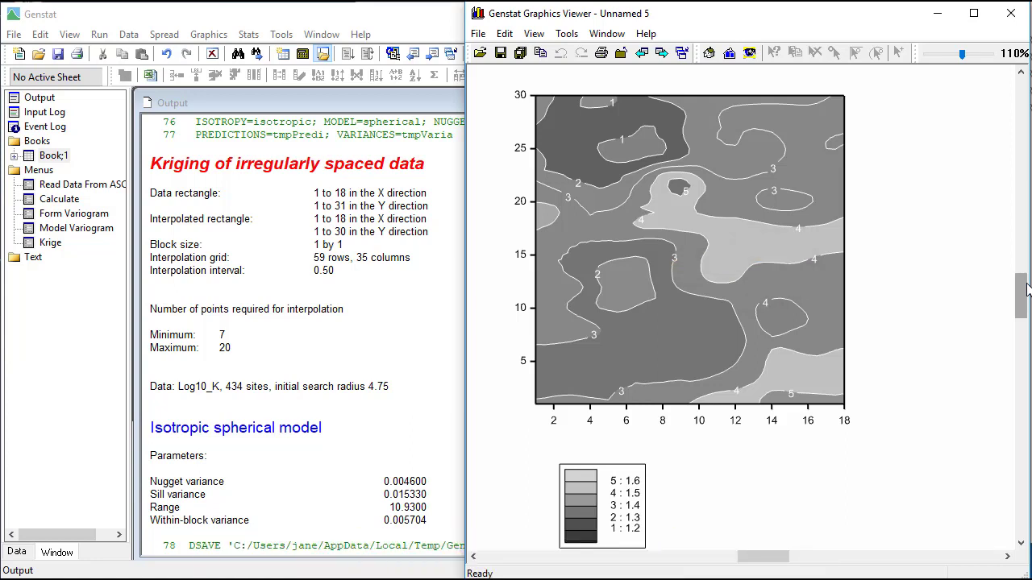
- Draw a second contour plot from tmpVaria, showing variance levels 0.002–0.007
click(252, 35)
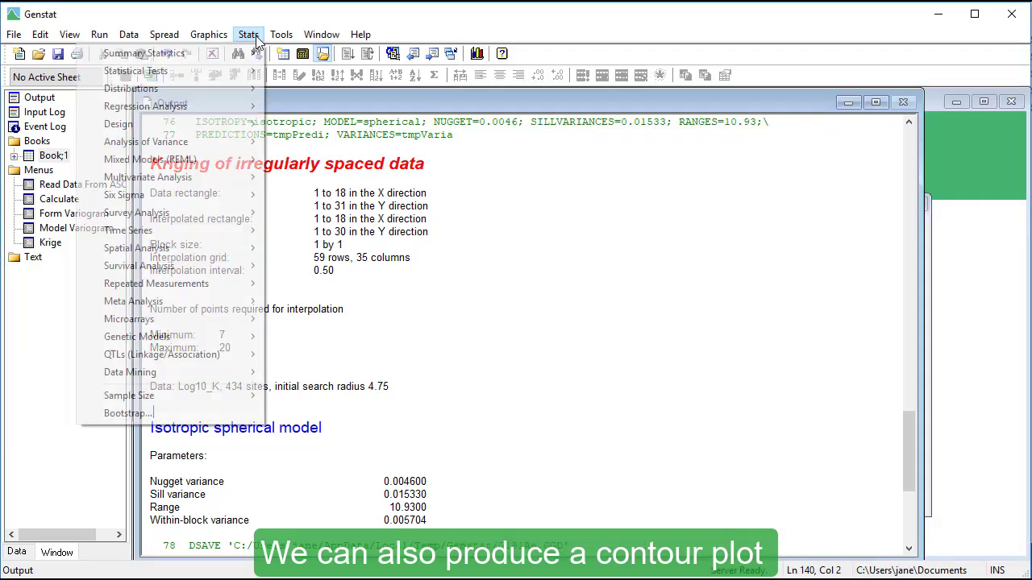
mouse_move(182, 249)
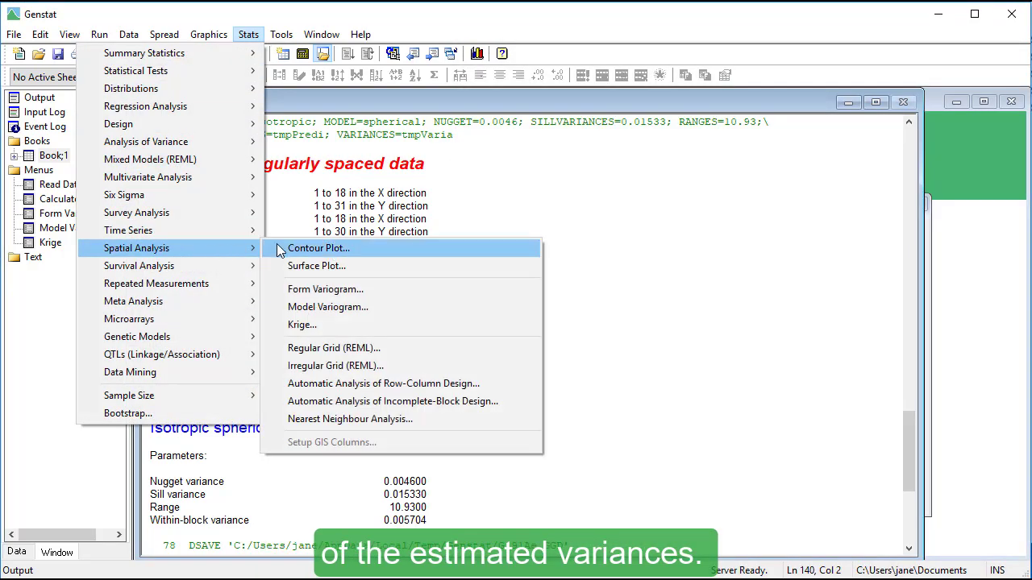
click(279, 249)
drag(657, 184, 491, 160)
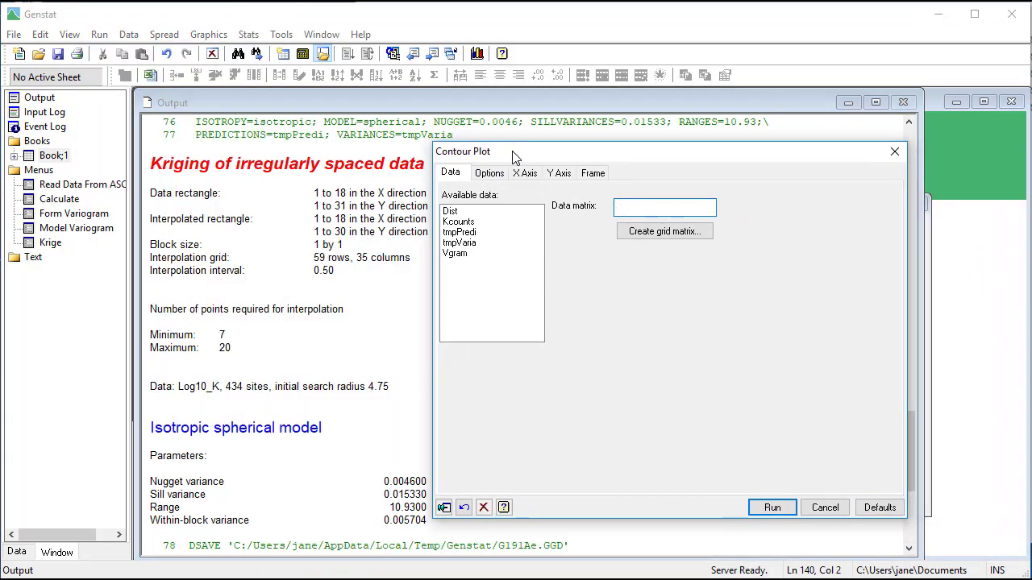
double_click(466, 243)
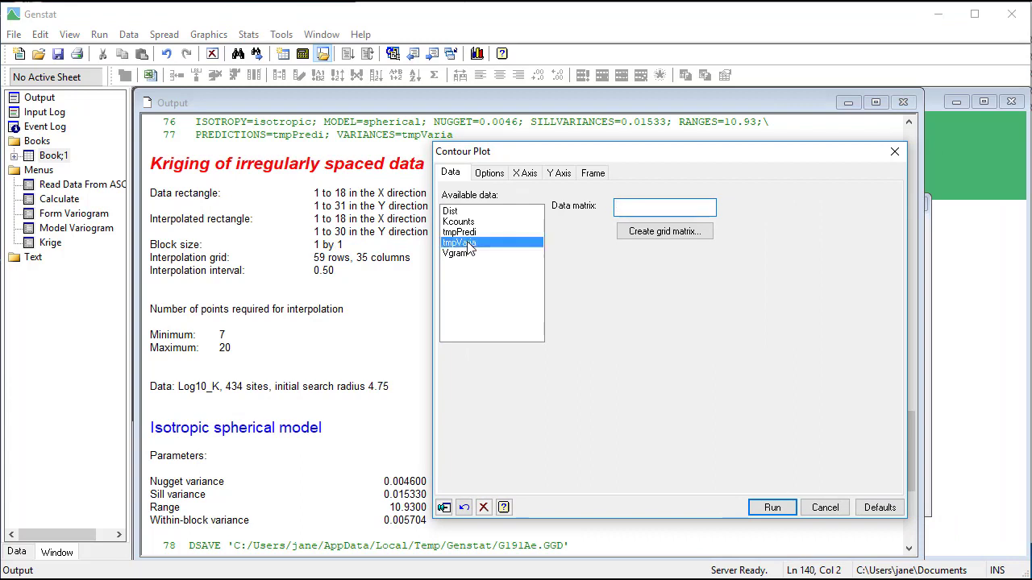
click(761, 508)
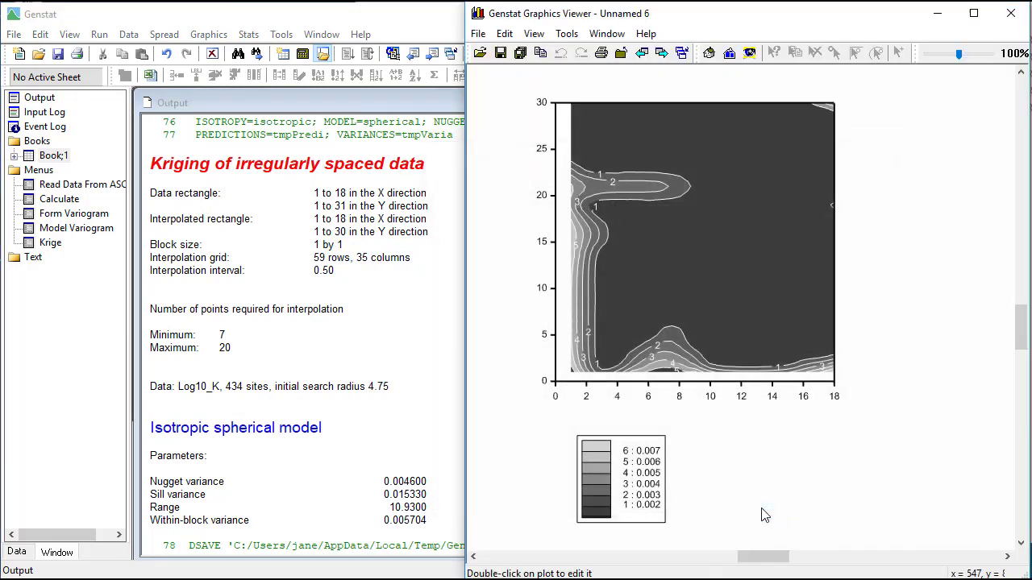